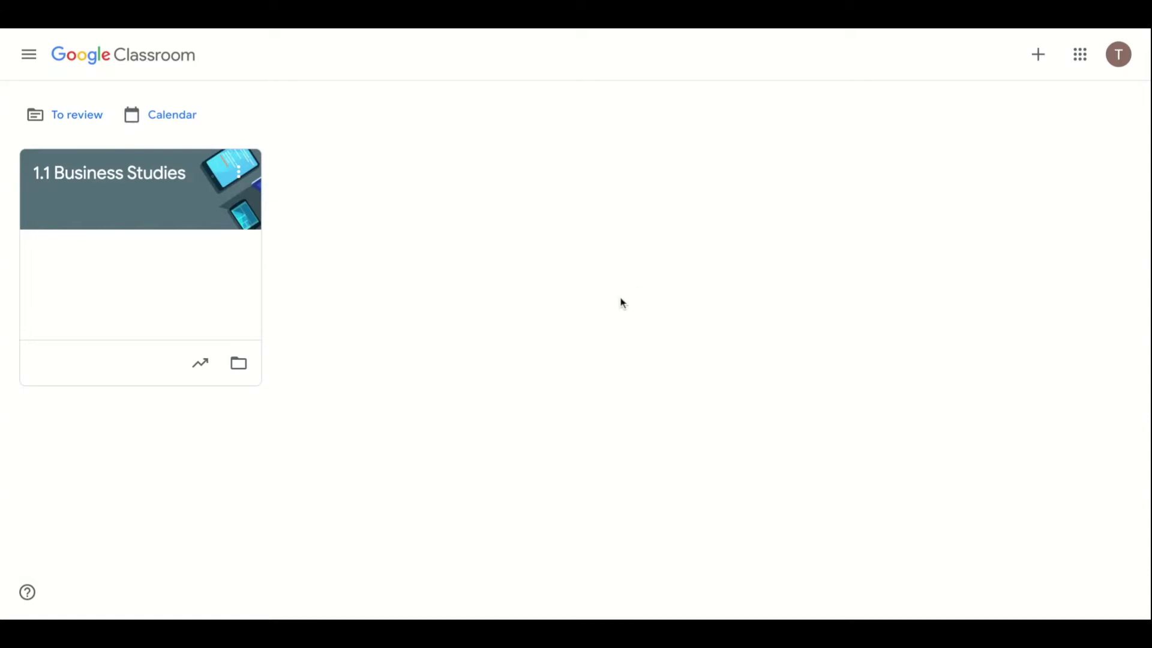
Go to 1.1 Business Studies' Classwork and bring up The Consumer assignment's ⋮ options menu
{"action": "left_click", "coordinate": [123, 180]}
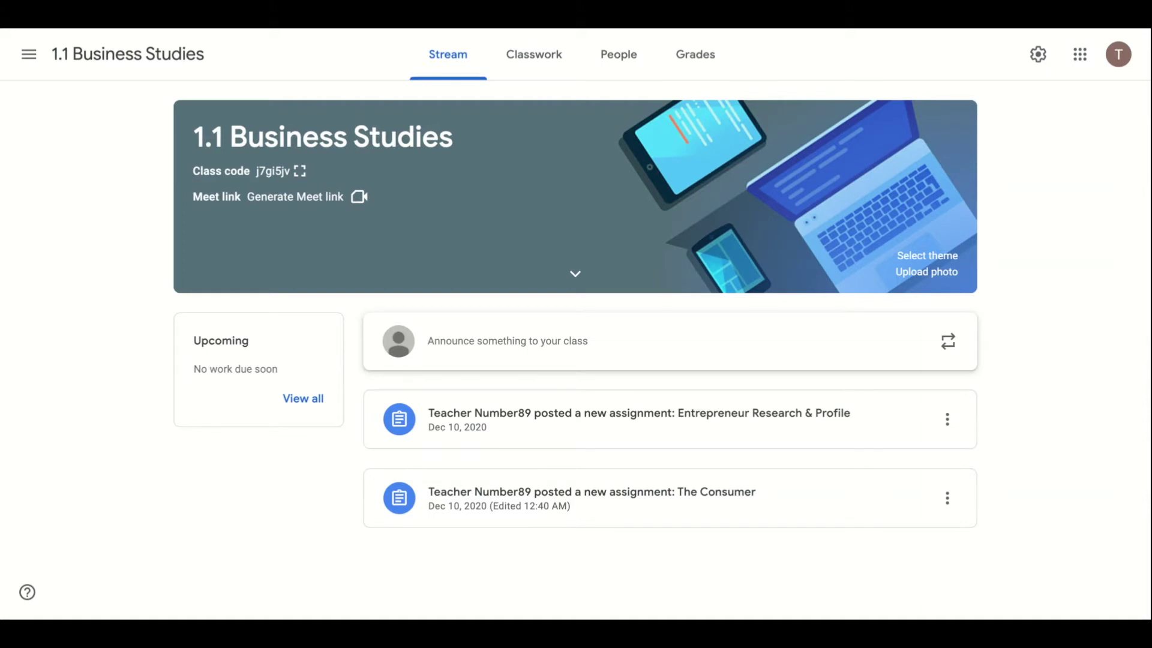
{"action": "left_click", "coordinate": [548, 59]}
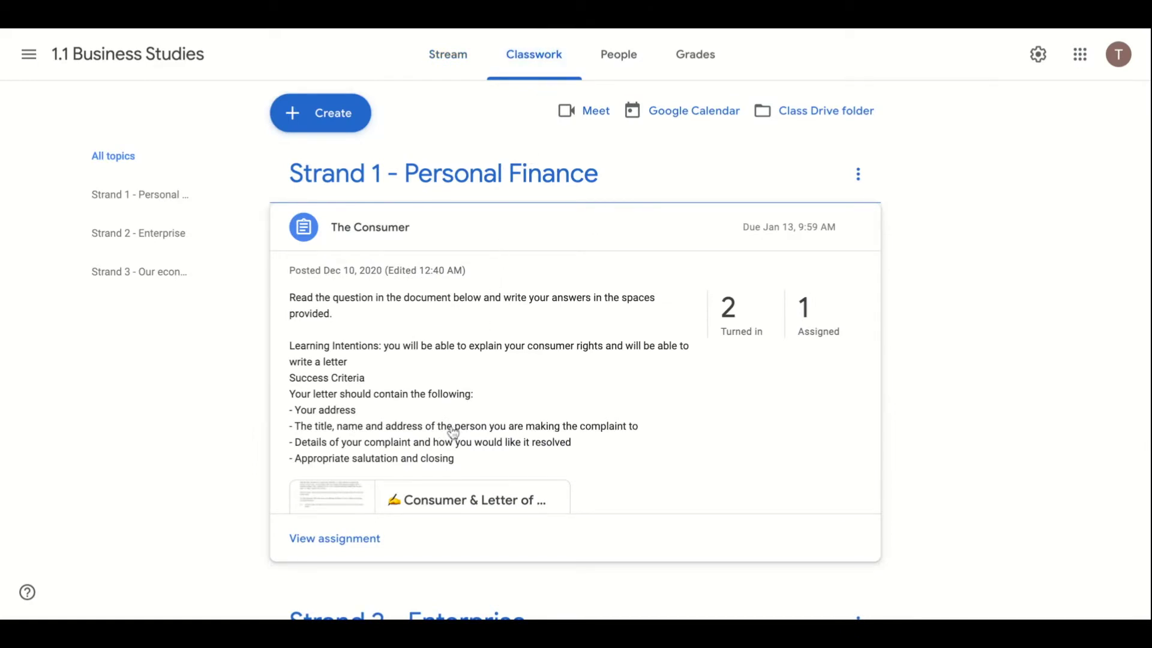
{"action": "scroll", "coordinate": [453, 433], "scroll_direction": "down", "scroll_amount": 1}
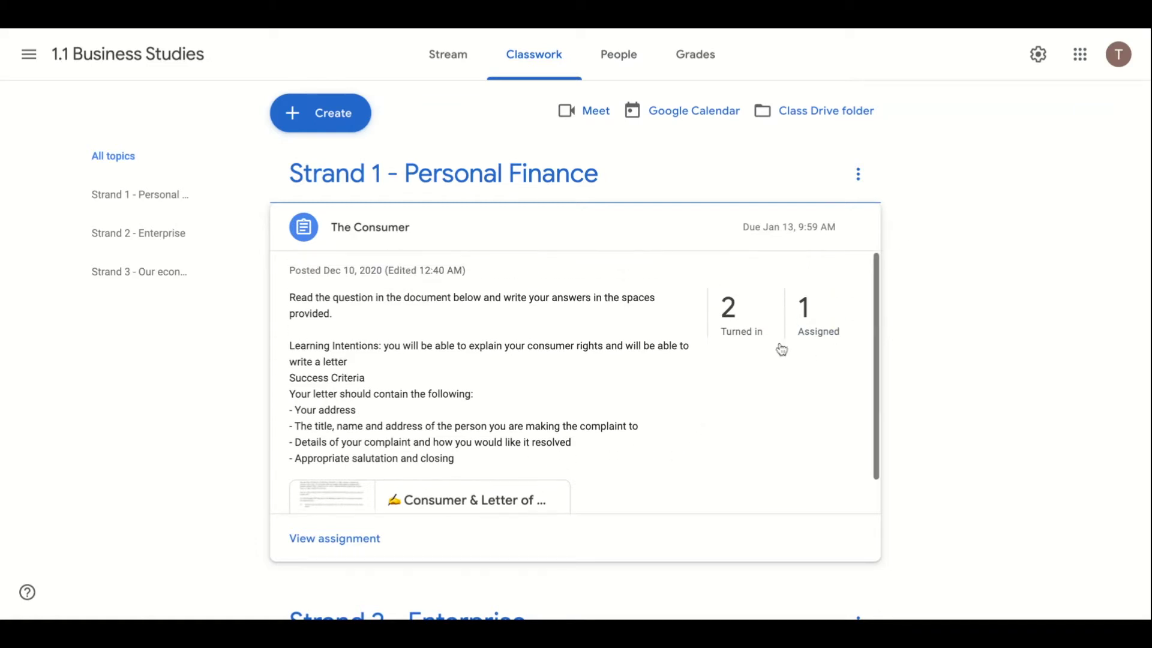
{"action": "left_click", "coordinate": [858, 227]}
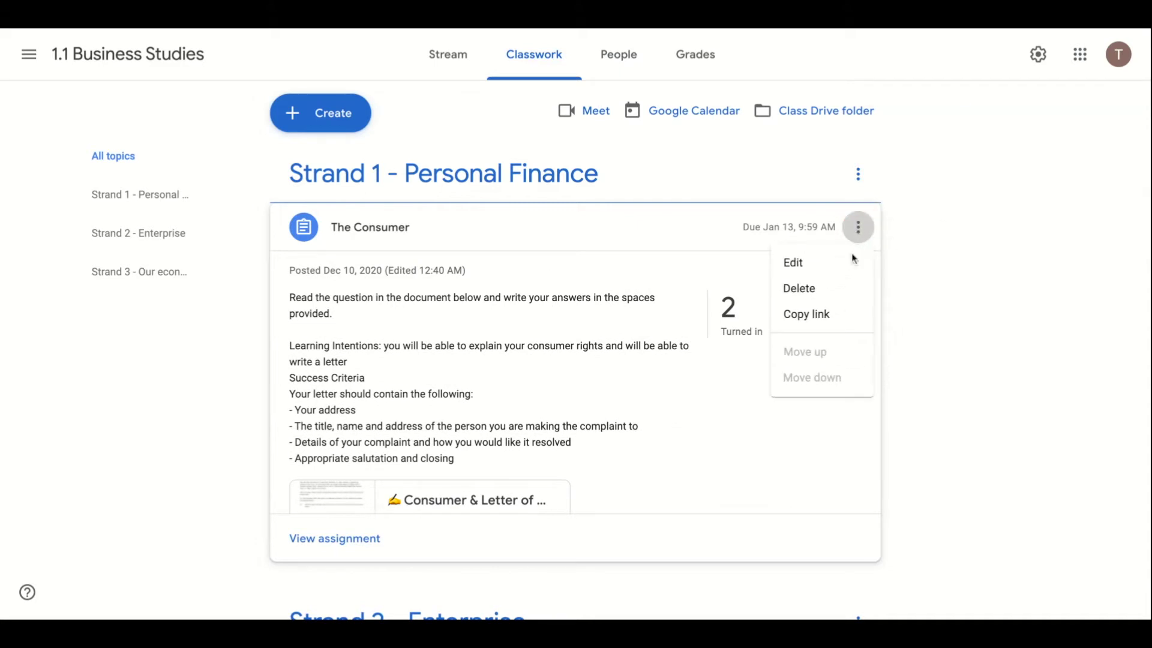
Edit The Consumer assignment and save its details
{"action": "left_click", "coordinate": [821, 264]}
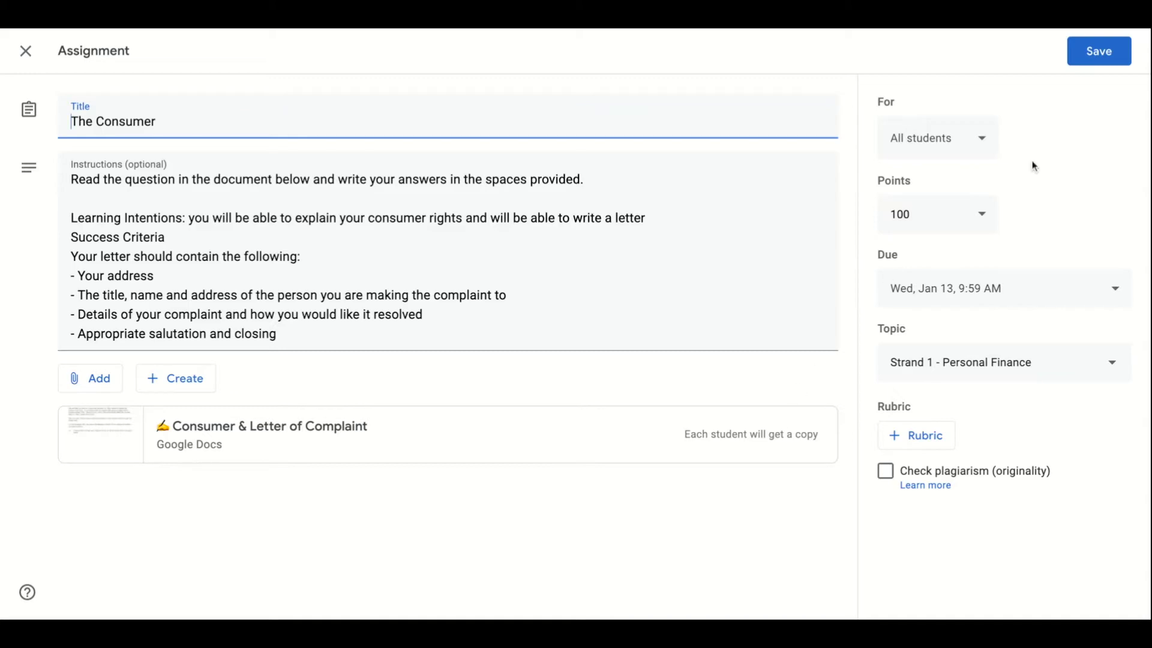
{"action": "left_click", "coordinate": [1110, 62]}
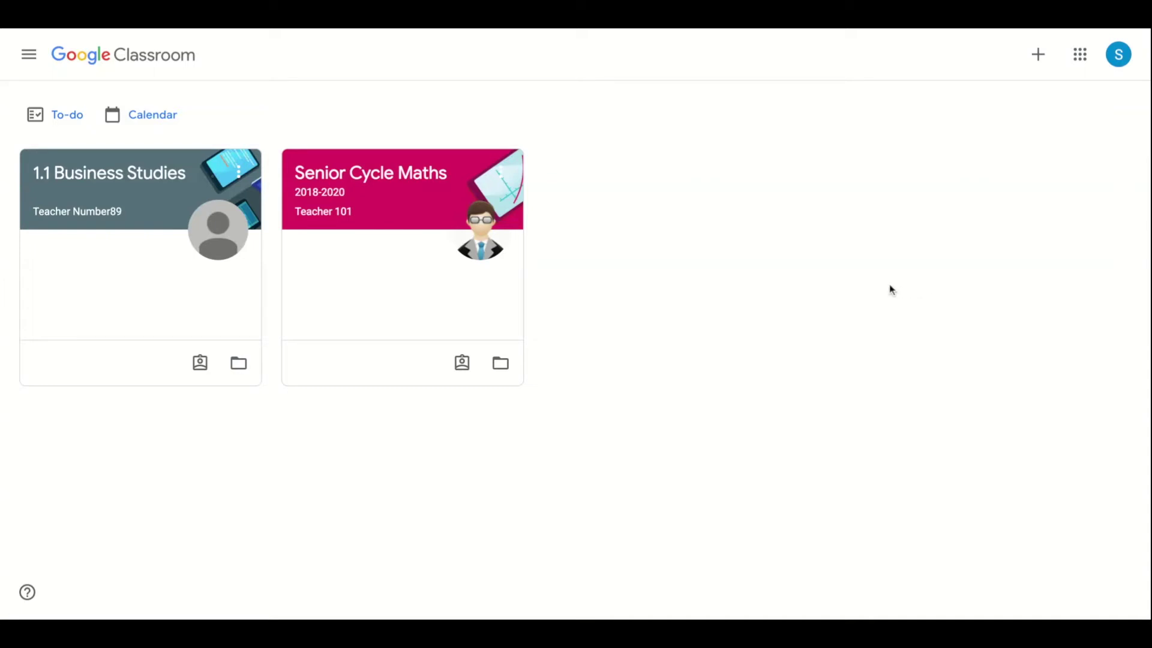
As the student, open The Consumer assignment in 1.1 Business Studies and its attached letter
{"action": "left_click", "coordinate": [122, 187]}
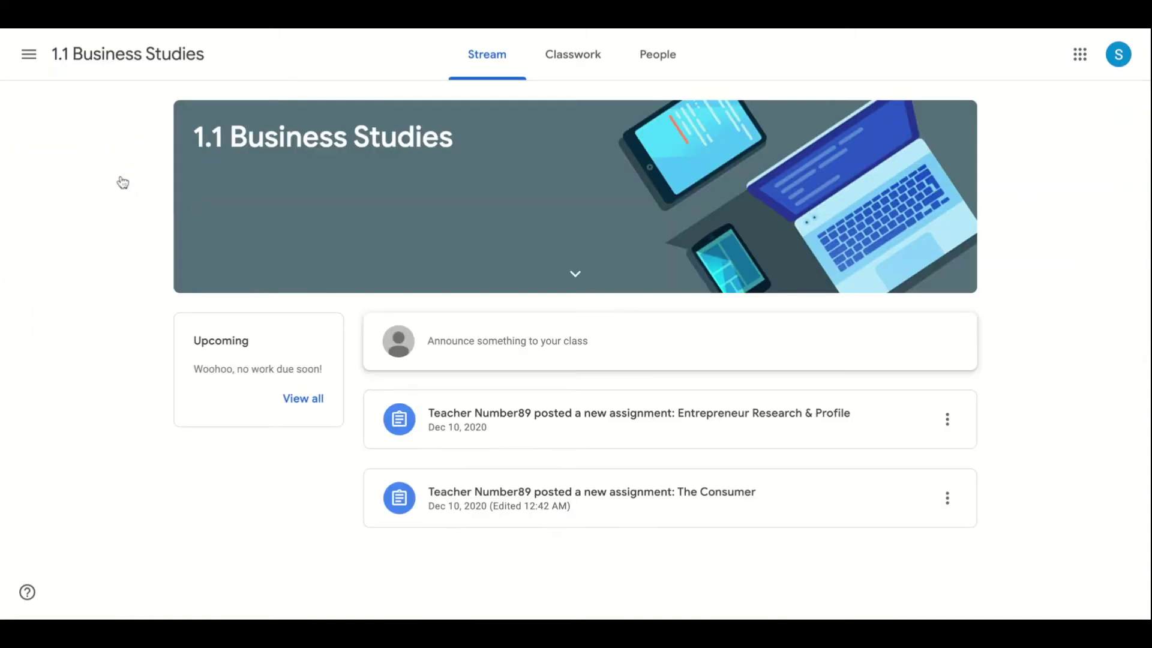
{"action": "left_click", "coordinate": [544, 507]}
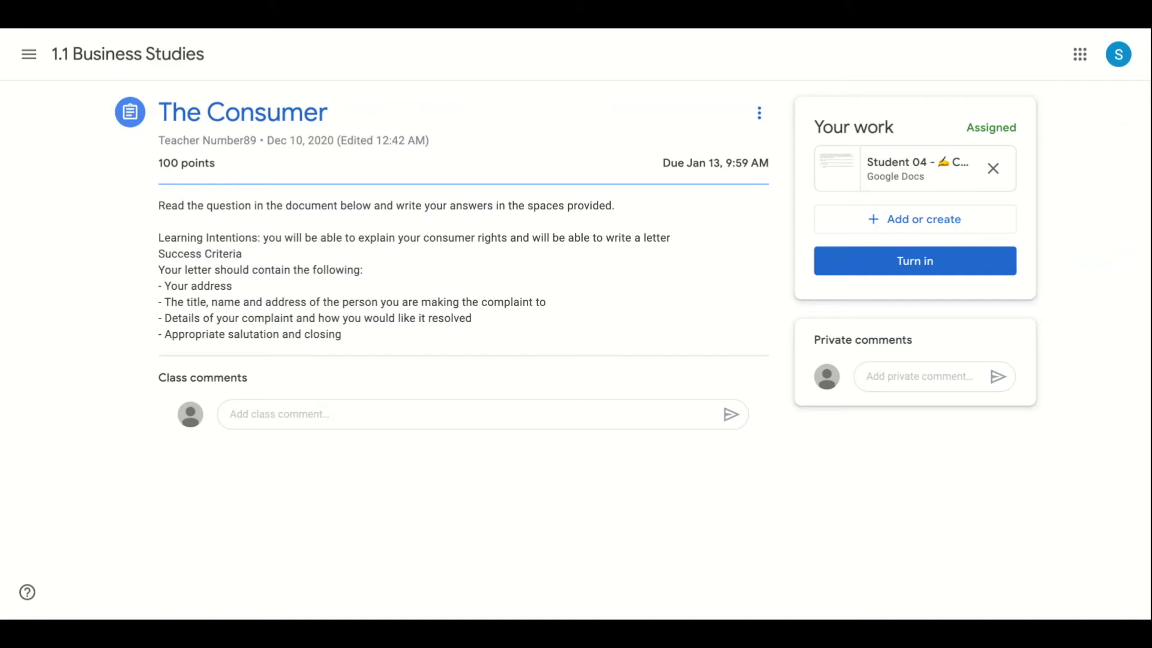
{"action": "left_click", "coordinate": [915, 173]}
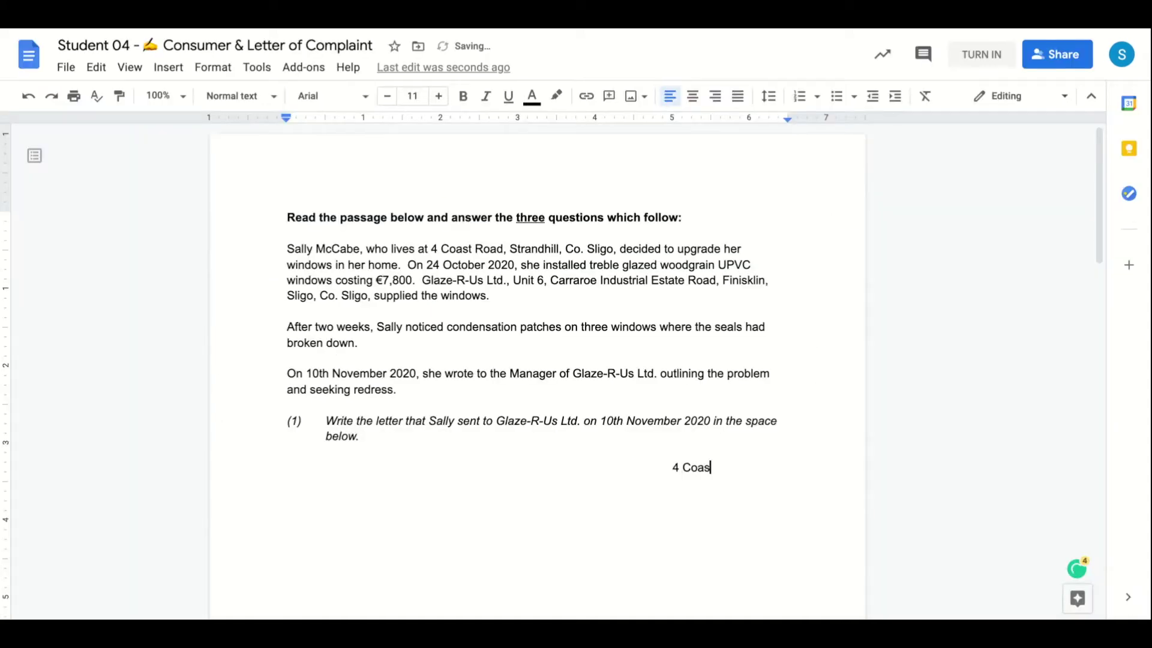
Finish the sender address (Road, Strandhill, Co. Sligo) and date it 10th November 2020
{"action": "type", "text": "Road"}
{"action": "key", "text": "Return"}
{"action": "type", "text": "Strandhill"}
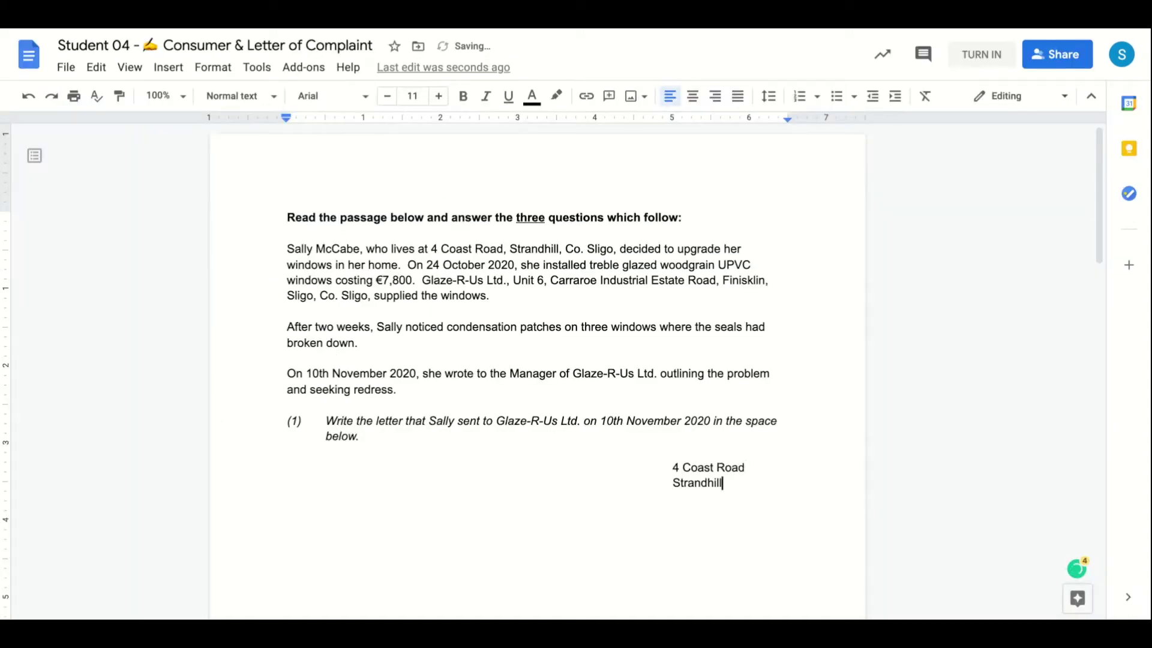
{"action": "key", "text": "Return"}
{"action": "type", "text": "Co. Sligo"}
{"action": "key", "text": "Return"}
{"action": "type", "text": "10th November 2020"}
Add the recipient address: The Manager, Glaze-R-Us Ltd., Unit 6, Carroror Industrial Estate Finisklin, Sligo
{"action": "key", "text": "Return"}
{"action": "key", "text": "Return"}
{"action": "type", "text": "The Manager"}
{"action": "key", "text": "Return"}
{"action": "type", "text": "Glaze-R-Us Ltd."}
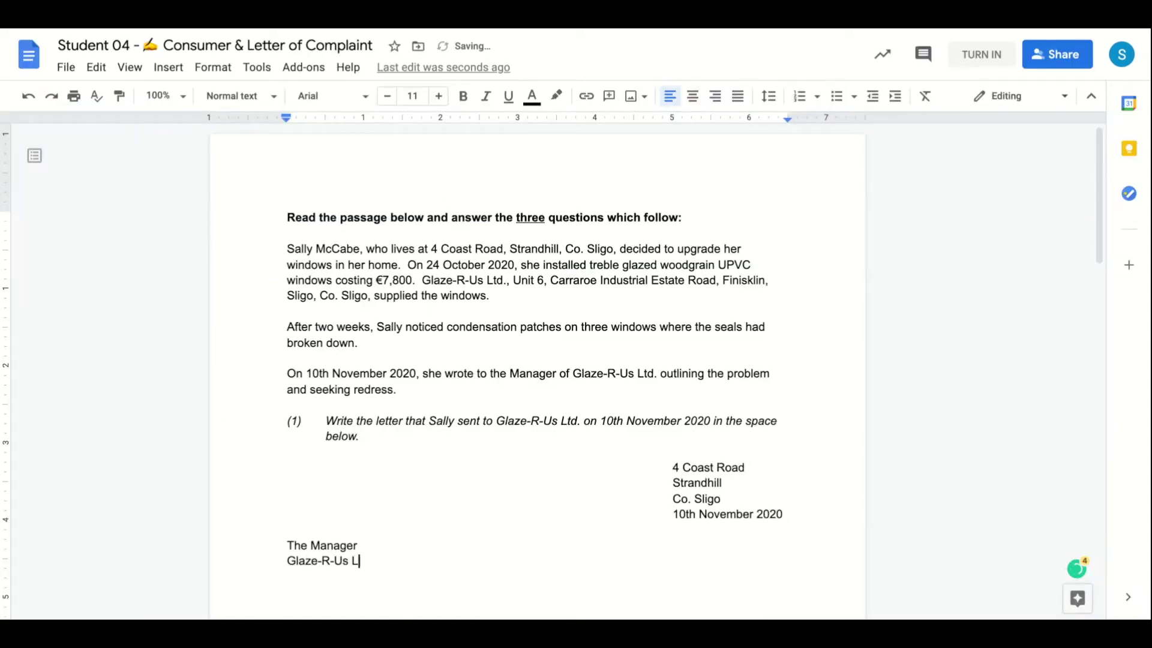
{"action": "key", "text": "Return"}
{"action": "type", "text": "Unit 6"}
{"action": "key", "text": "Return"}
{"action": "type", "text": "Carroror Industrial Estate F"}
{"action": "type", "text": "inisklin"}
{"action": "key", "text": "Return"}
{"action": "type", "text": "Sligo Co. Sligo"}
{"action": "key", "text": "Return"}
{"action": "key", "text": "Return"}
Write 'Dear Sir/Madam,' and the complaint about treble-glazed windows installed 24th October 2020
{"action": "type", "text": "Dear Sir/Madam,"}
{"action": "key", "text": "Return"}
{"action": "key", "text": "Return"}
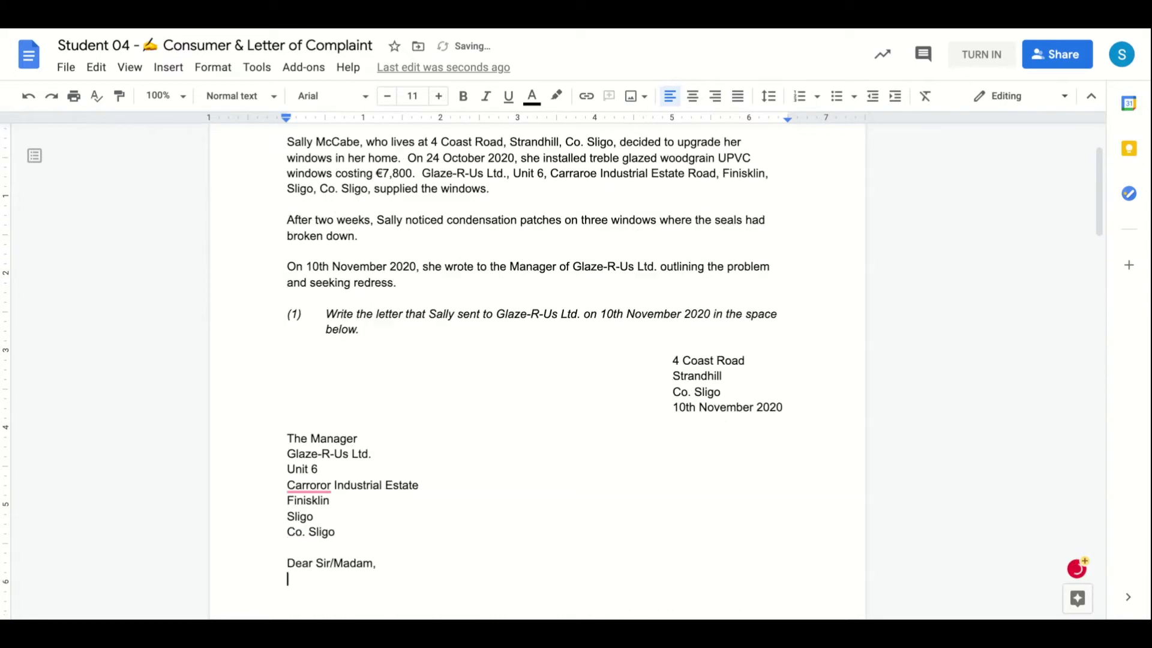
{"action": "type", "text": "I bought windows for my house and you installed them on 24th October 2020. These windows were treble glazed u"}
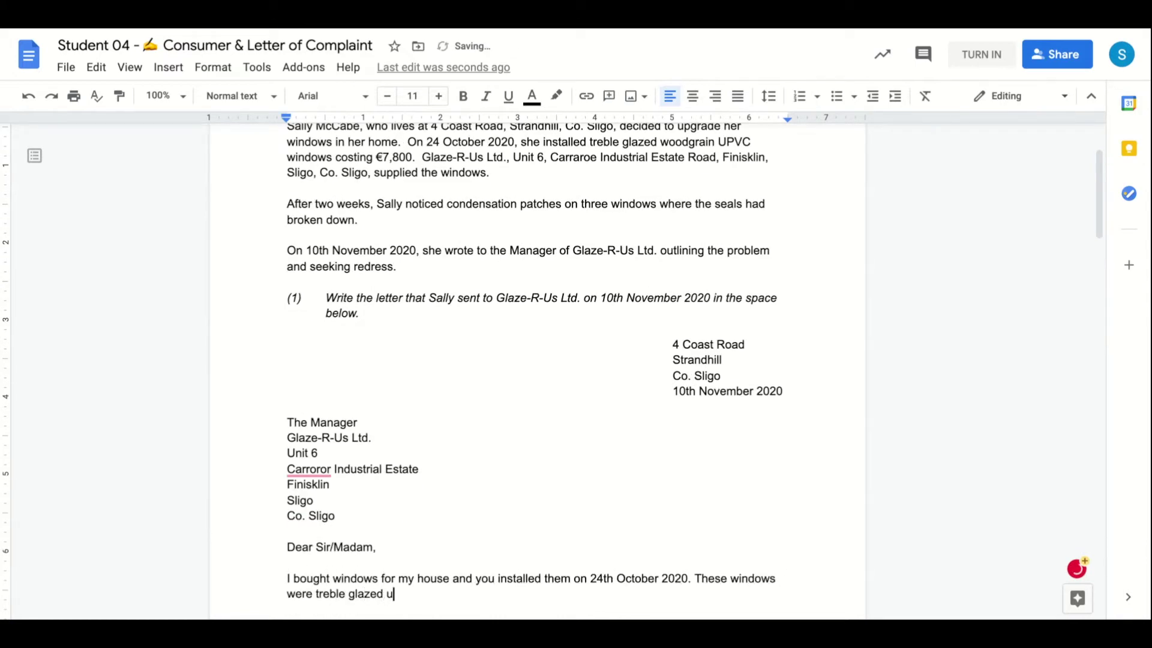
{"action": "type", "text": "pvc woograin.  Agter two weeks I notice condensation patches on them.  I would like you to give me a replacement or a repair."}
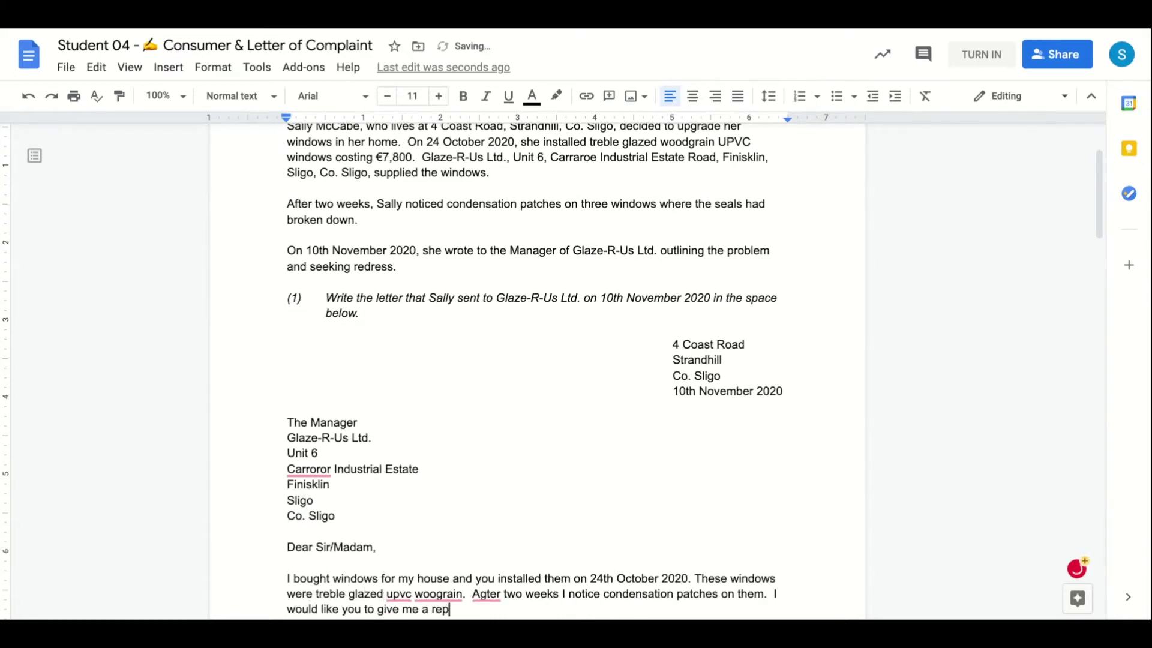
Close the letter with 'Yours sincerely,' and the student's name
{"action": "key", "text": "Return"}
{"action": "key", "text": "Return"}
{"action": "type", "text": "Yours sincerely,"}
{"action": "key", "text": "Return"}
{"action": "type", "text": "Sally McCabe"}
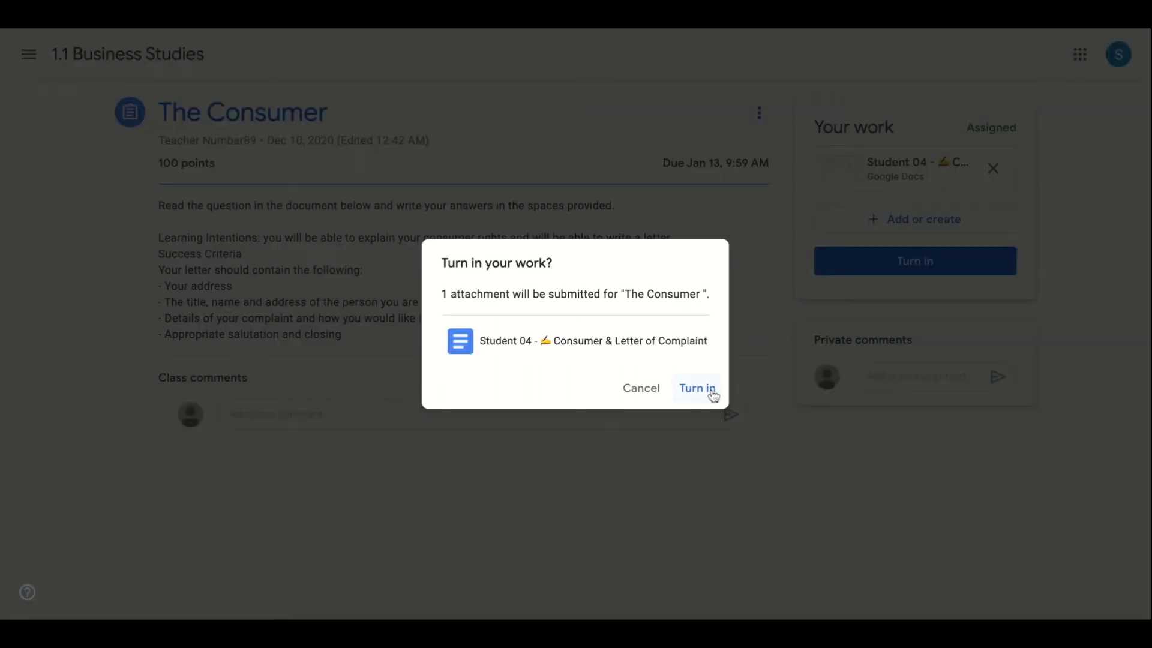
Turn in the letter and confirm the submission
{"action": "left_click", "coordinate": [712, 391]}
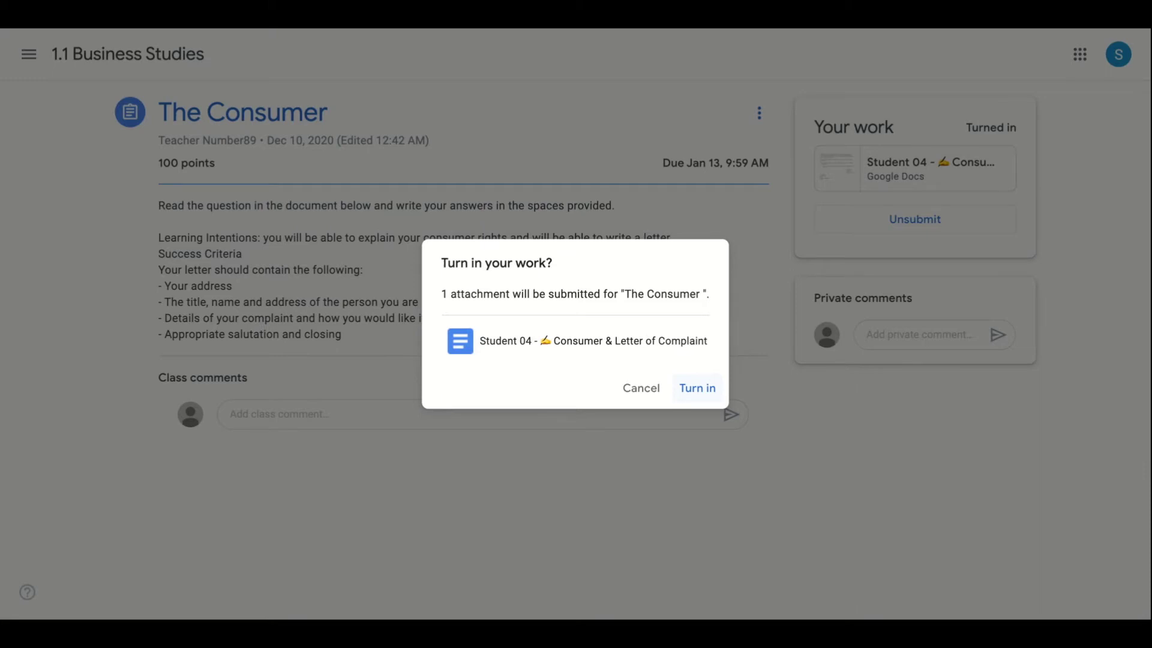
{"action": "left_click", "coordinate": [699, 392]}
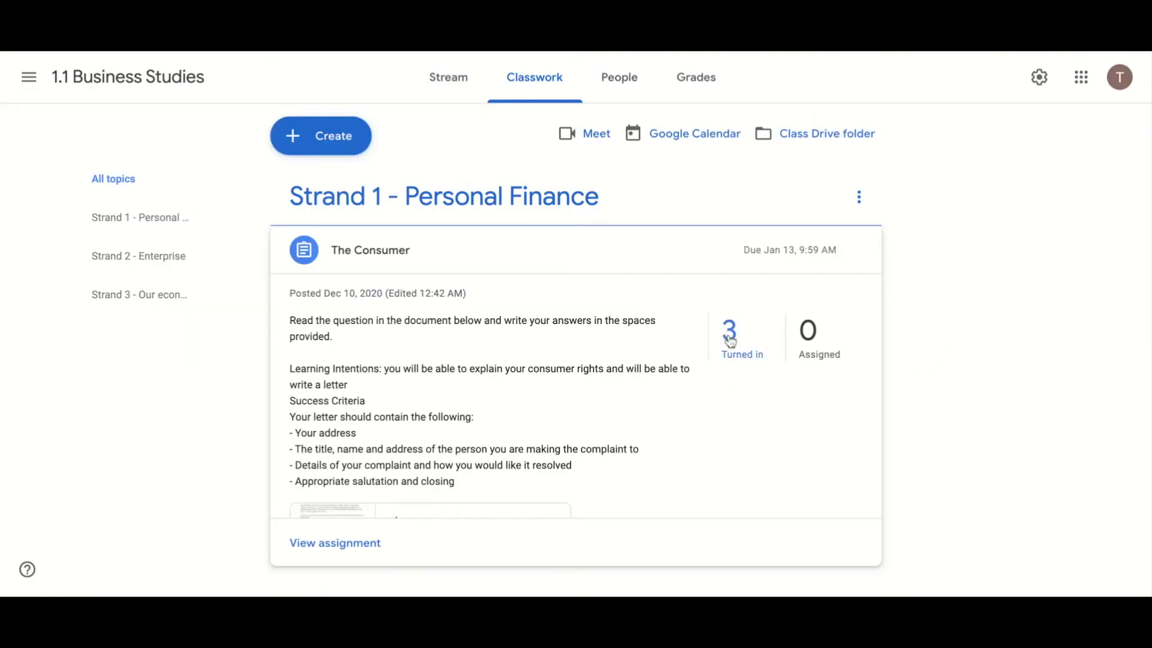
Open Student 04's submission from the 3 turned-in list
{"action": "left_click", "coordinate": [741, 351]}
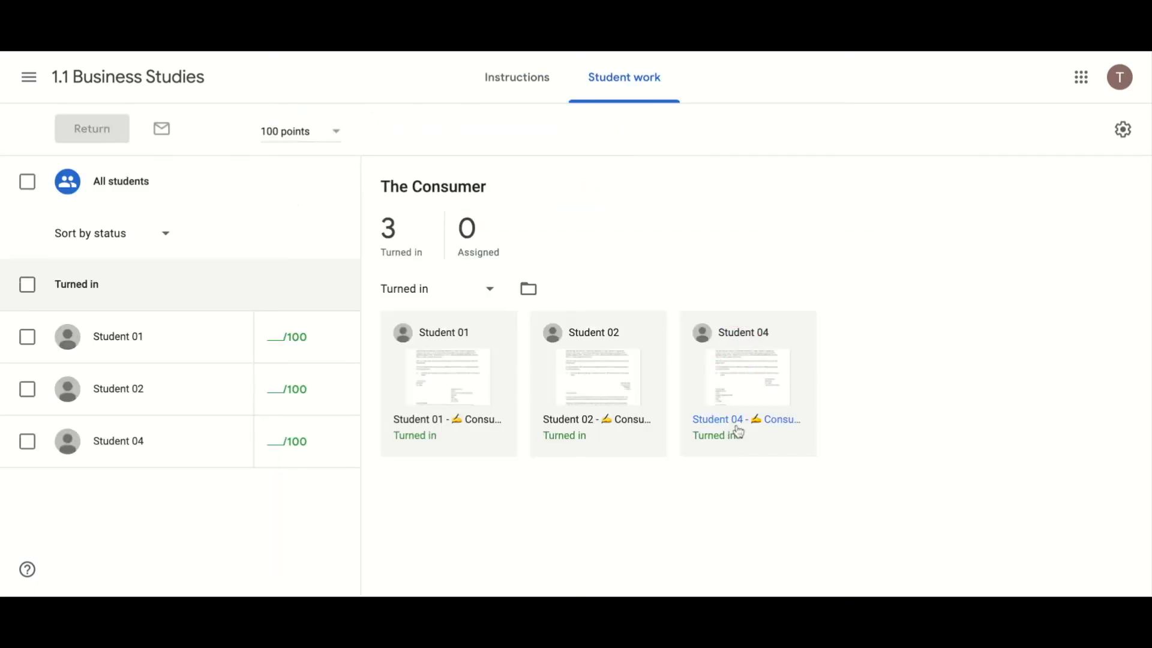
{"action": "left_click", "coordinate": [738, 432]}
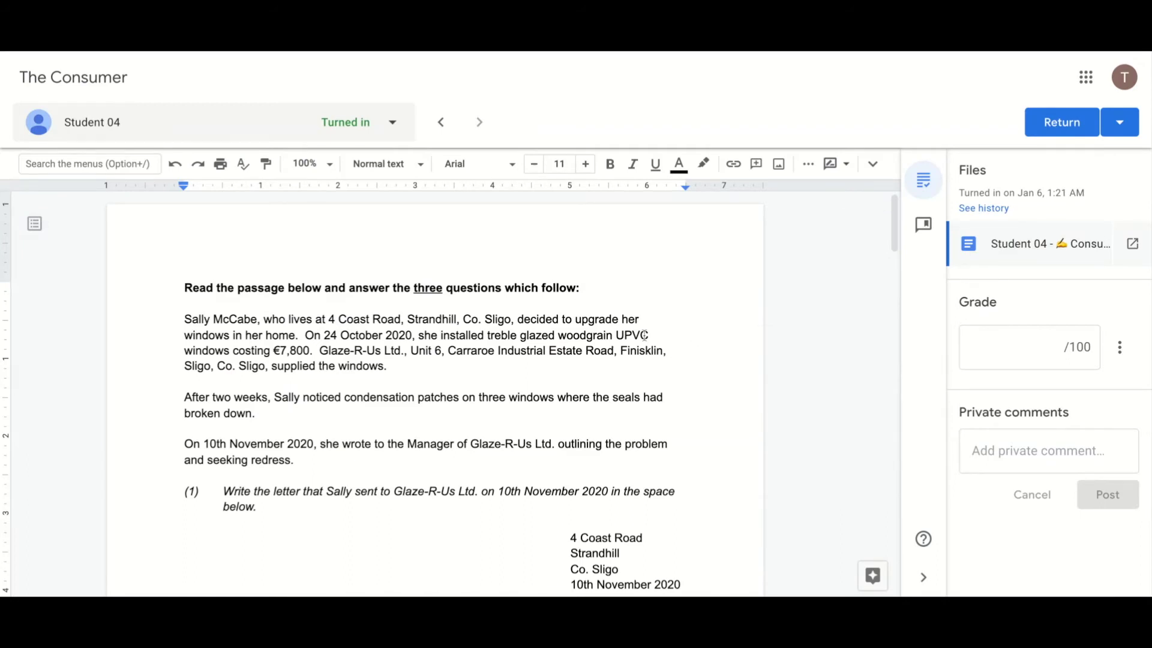
Attach the comment 'spelling' to the word 'Carroror' in the letter's address
{"action": "scroll", "coordinate": [576, 347], "scroll_direction": "down", "scroll_amount": 4}
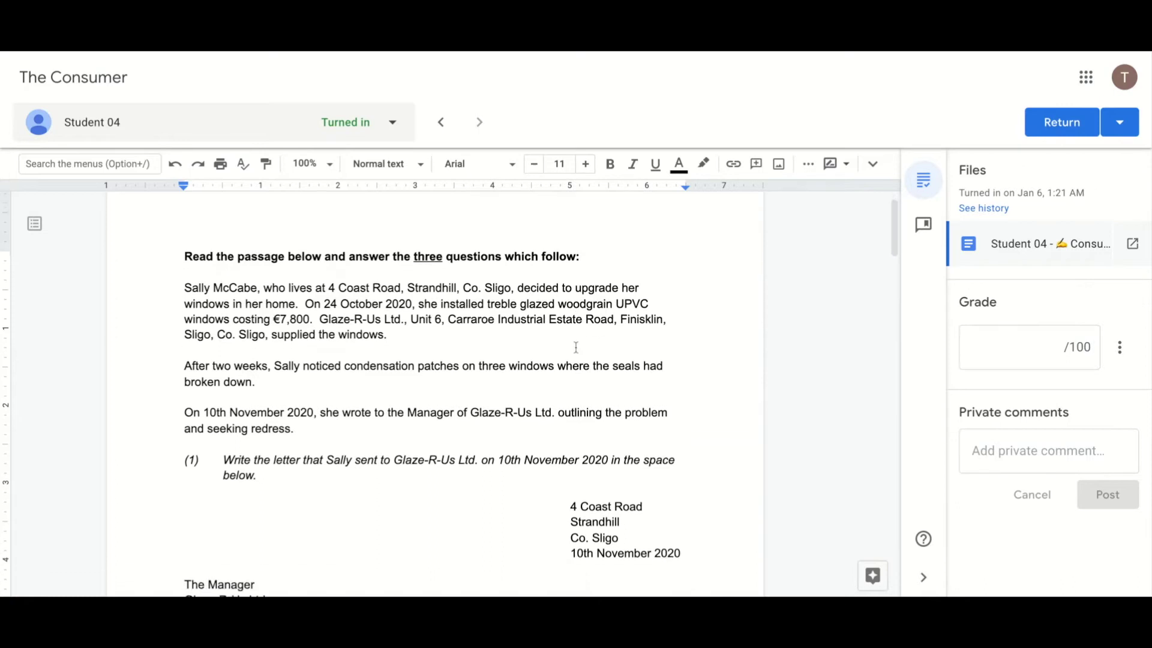
{"action": "scroll", "coordinate": [382, 393], "scroll_direction": "down", "scroll_amount": 5}
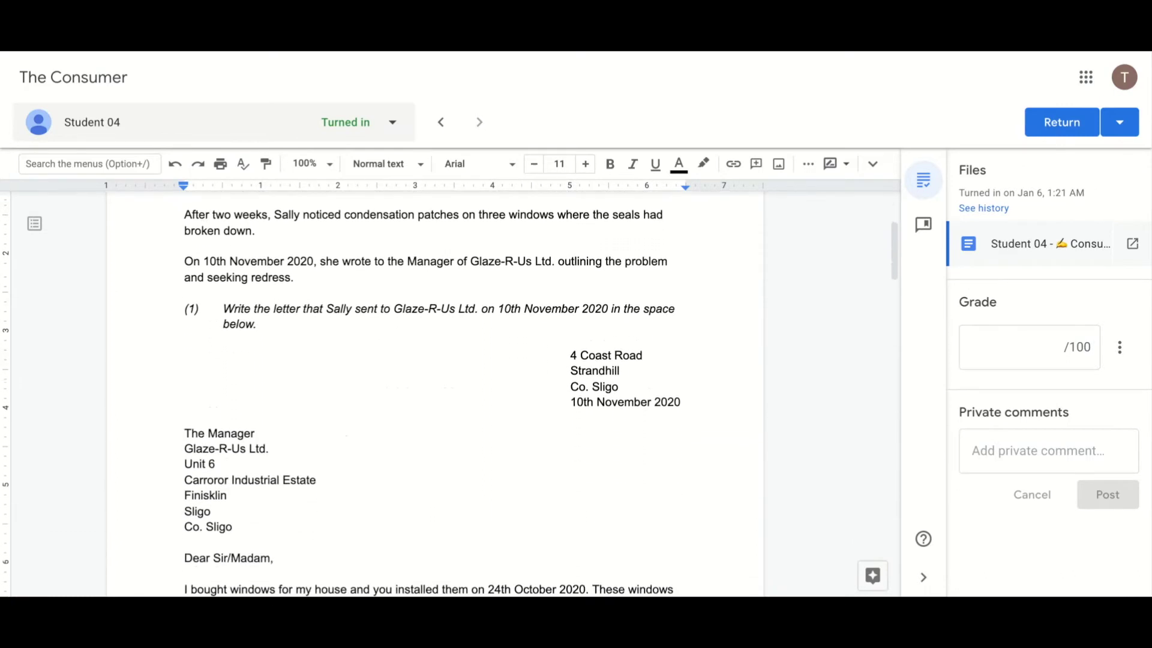
{"action": "scroll", "coordinate": [384, 360], "scroll_direction": "down", "scroll_amount": 1}
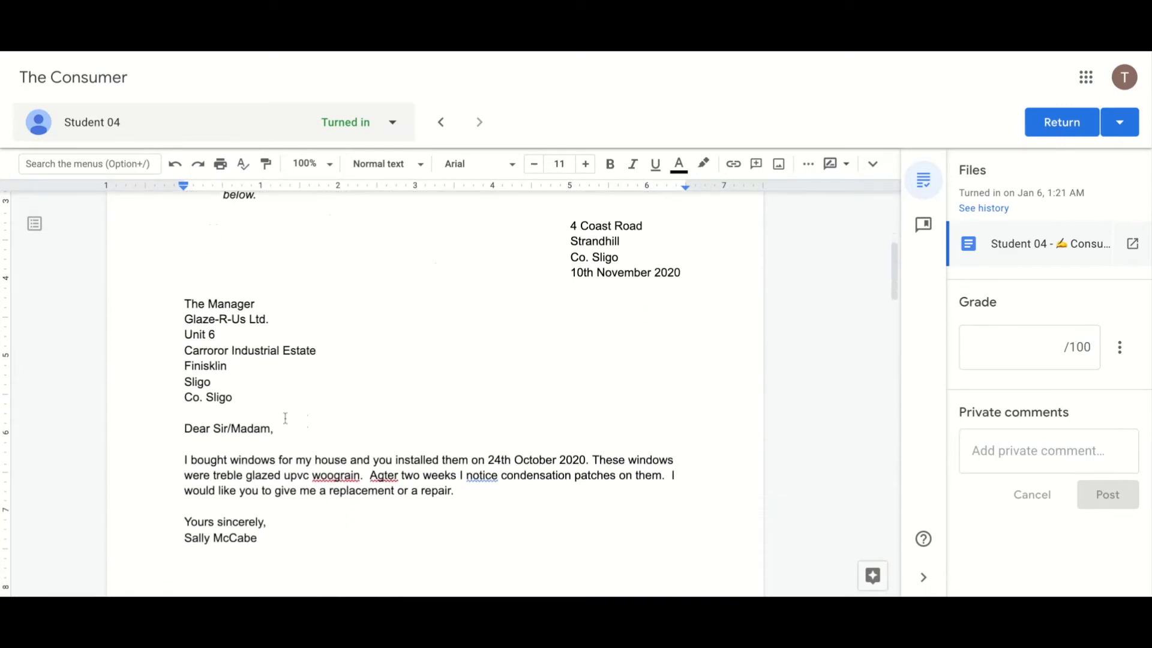
{"action": "double_click", "coordinate": [203, 350]}
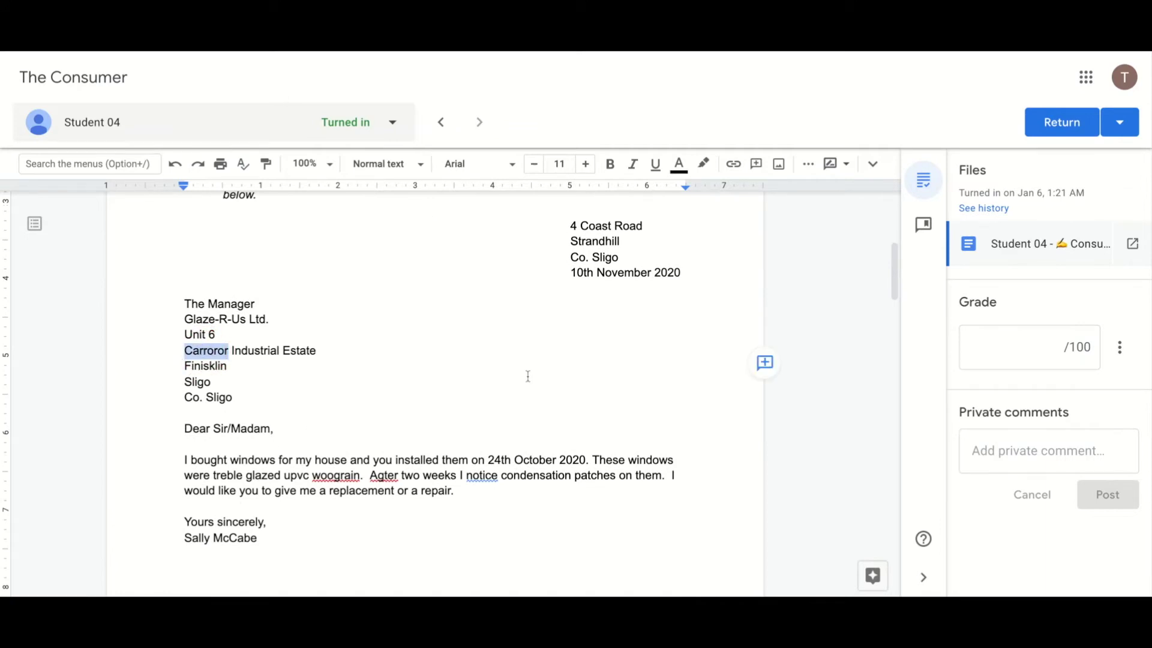
{"action": "left_click", "coordinate": [764, 362]}
{"action": "type", "text": "spelling"}
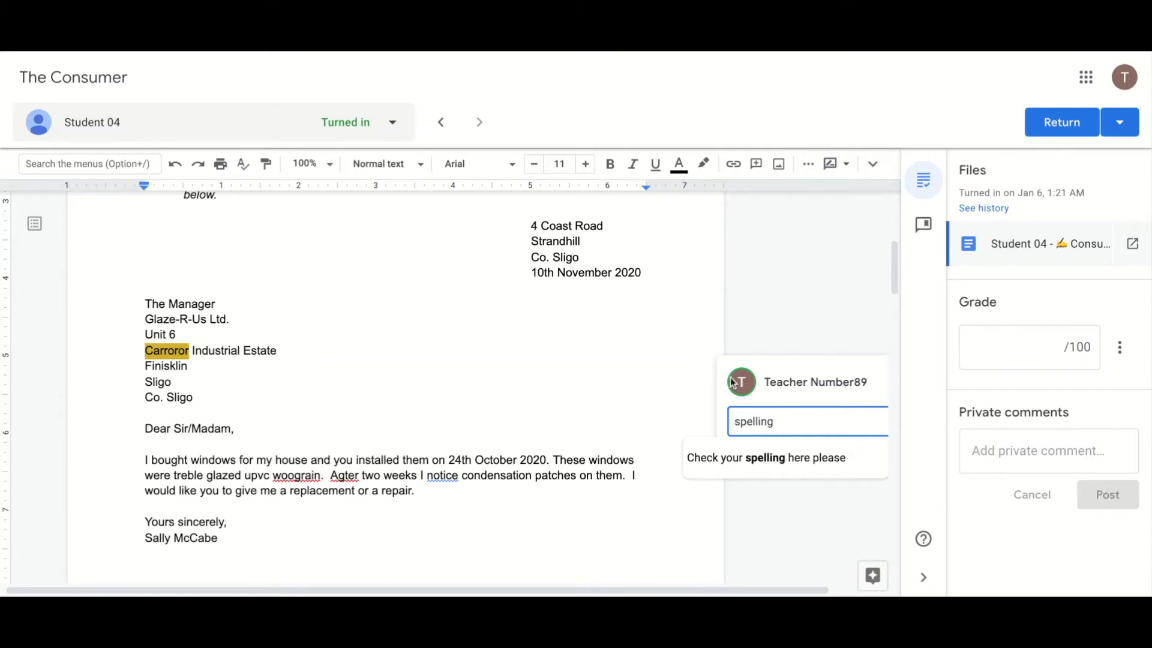
{"action": "left_click", "coordinate": [750, 465]}
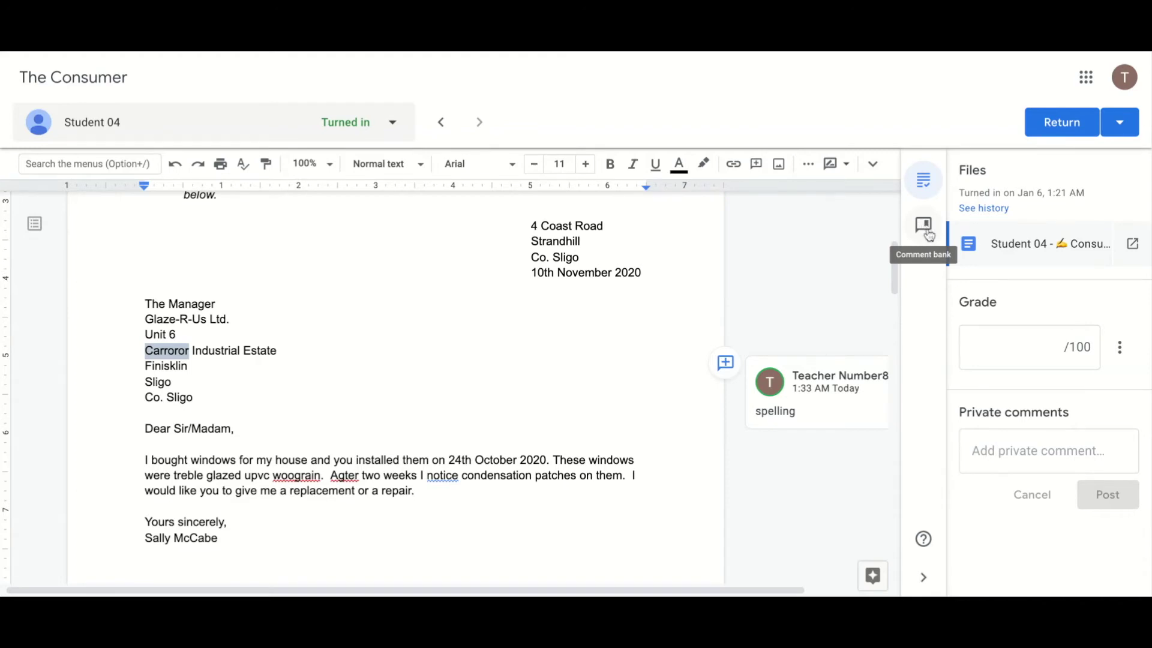
Comment on 'Sir/Madam' with the comment-bank note asking for the manager's name
{"action": "left_click", "coordinate": [927, 231]}
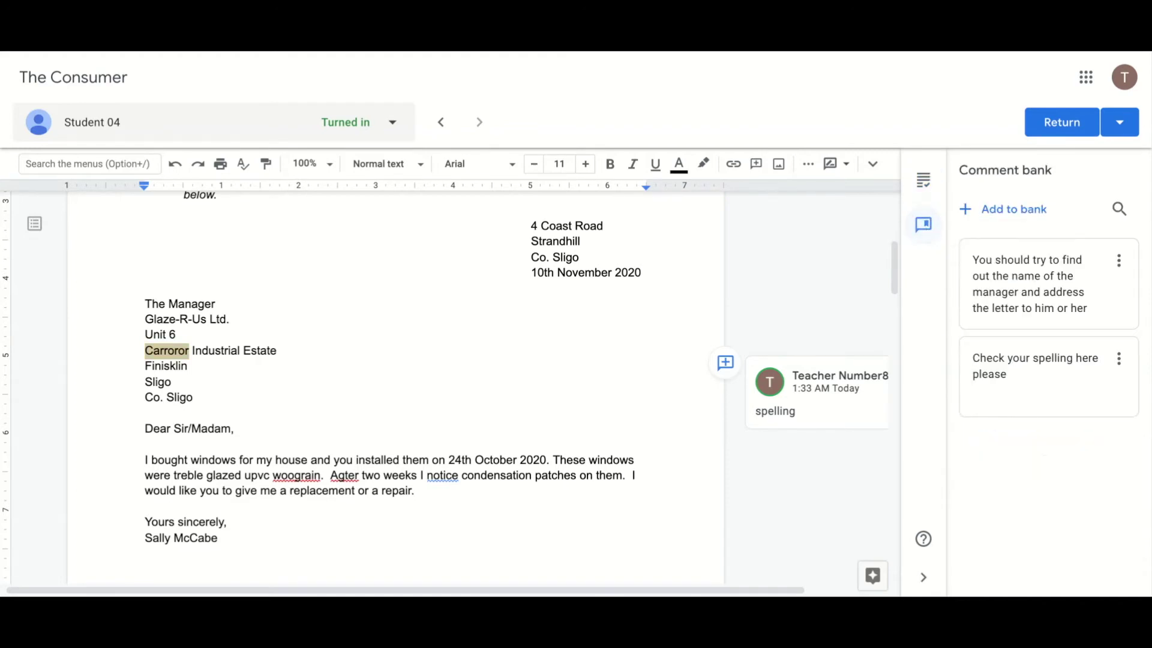
{"action": "mouse_move", "coordinate": [1119, 310]}
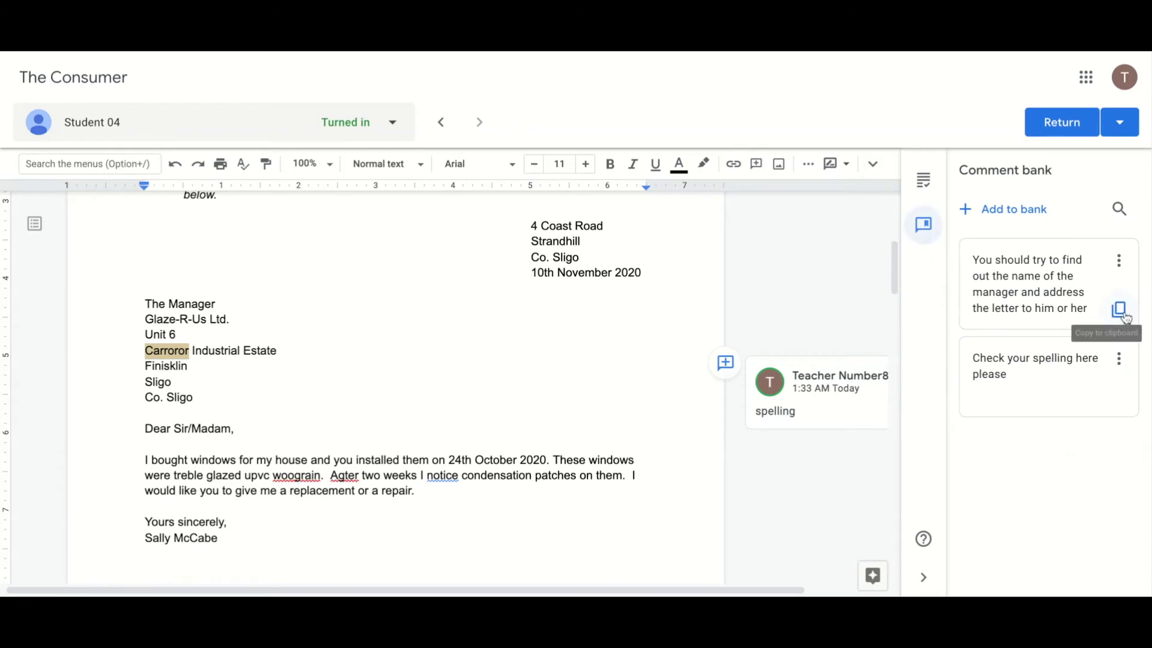
{"action": "left_click", "coordinate": [1122, 313]}
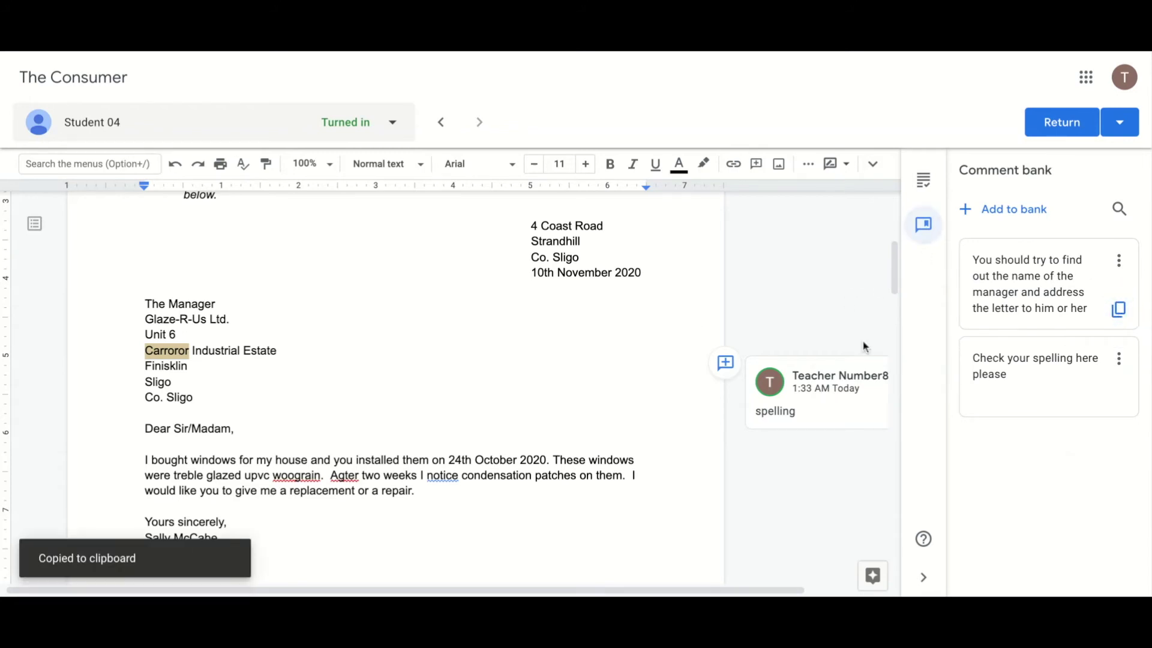
{"action": "left_click_drag", "start_coordinate": [175, 428], "coordinate": [238, 430]}
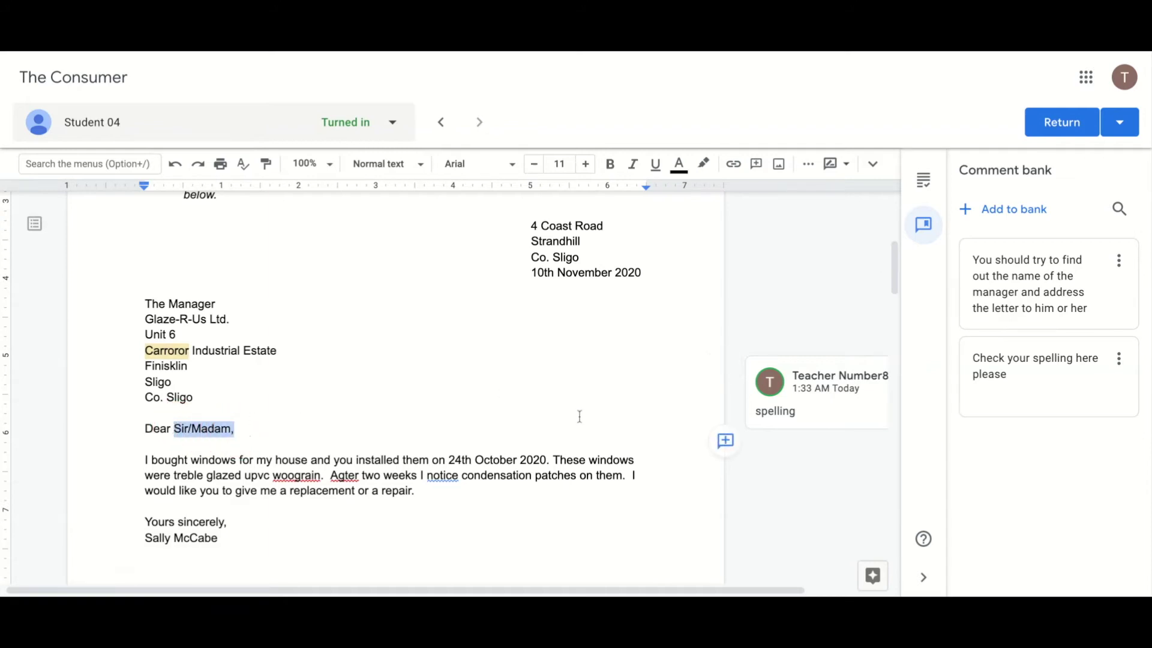
{"action": "left_click", "coordinate": [726, 441]}
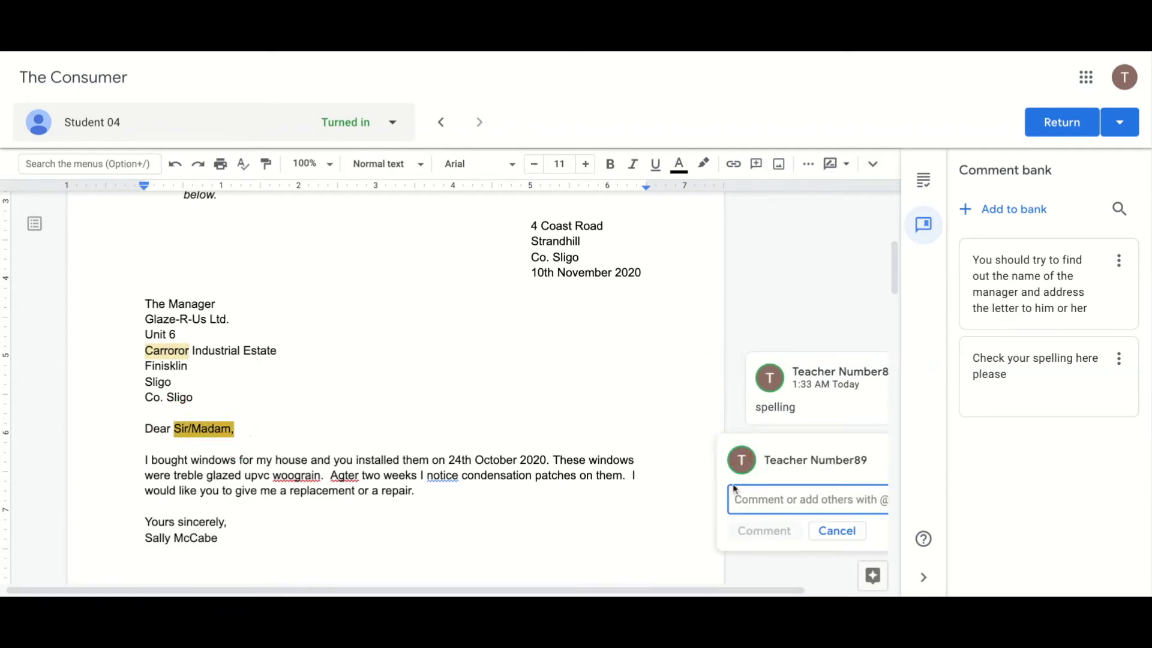
{"action": "key", "text": "ctrl+v"}
{"action": "scroll", "coordinate": [762, 526], "scroll_direction": "down", "scroll_amount": 2}
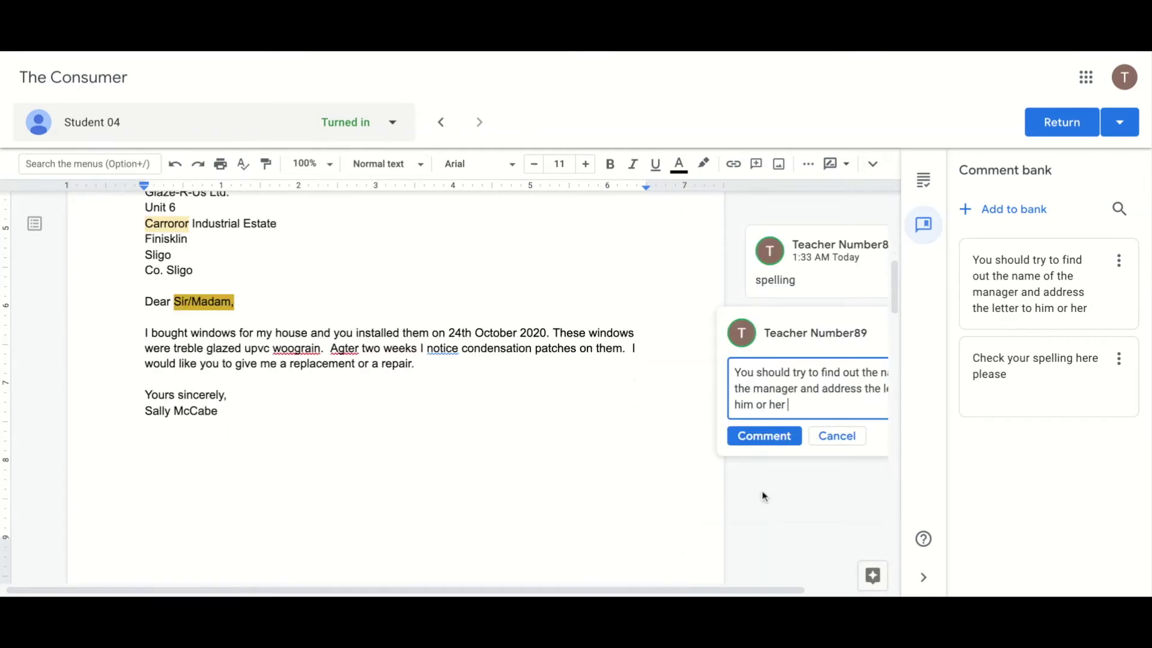
{"action": "left_click", "coordinate": [763, 436]}
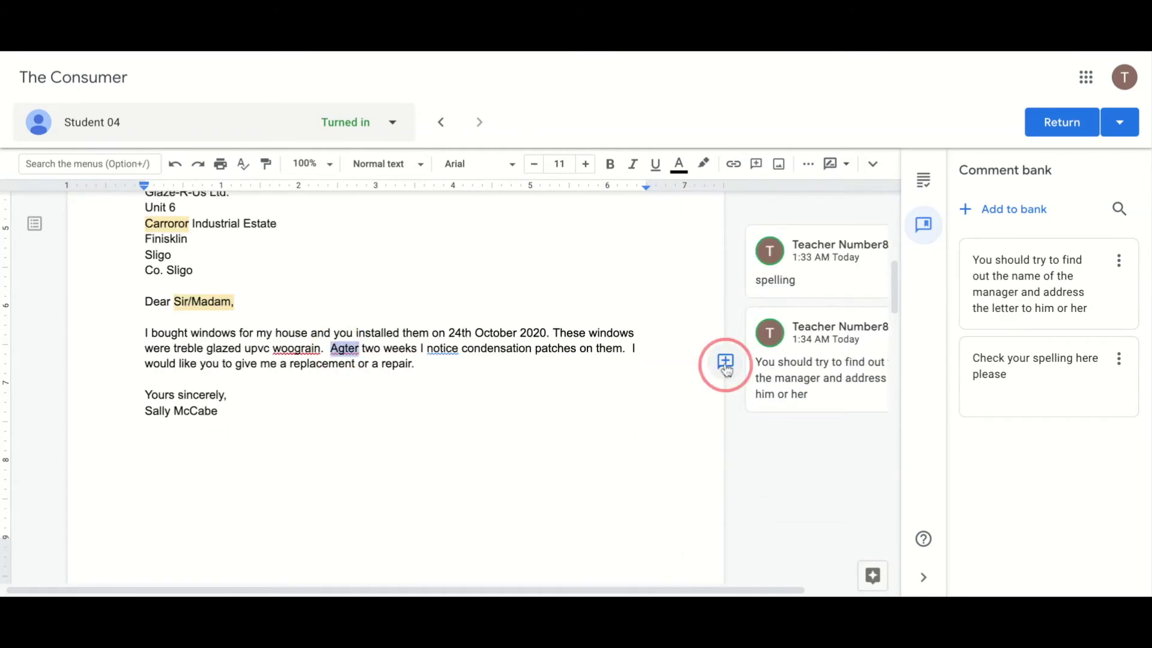
Flag 'Agter' with 'Check your spelling here please' and 'notice' with a 'grammar' comment
{"action": "left_click", "coordinate": [725, 361]}
{"action": "type", "text": "spelling"}
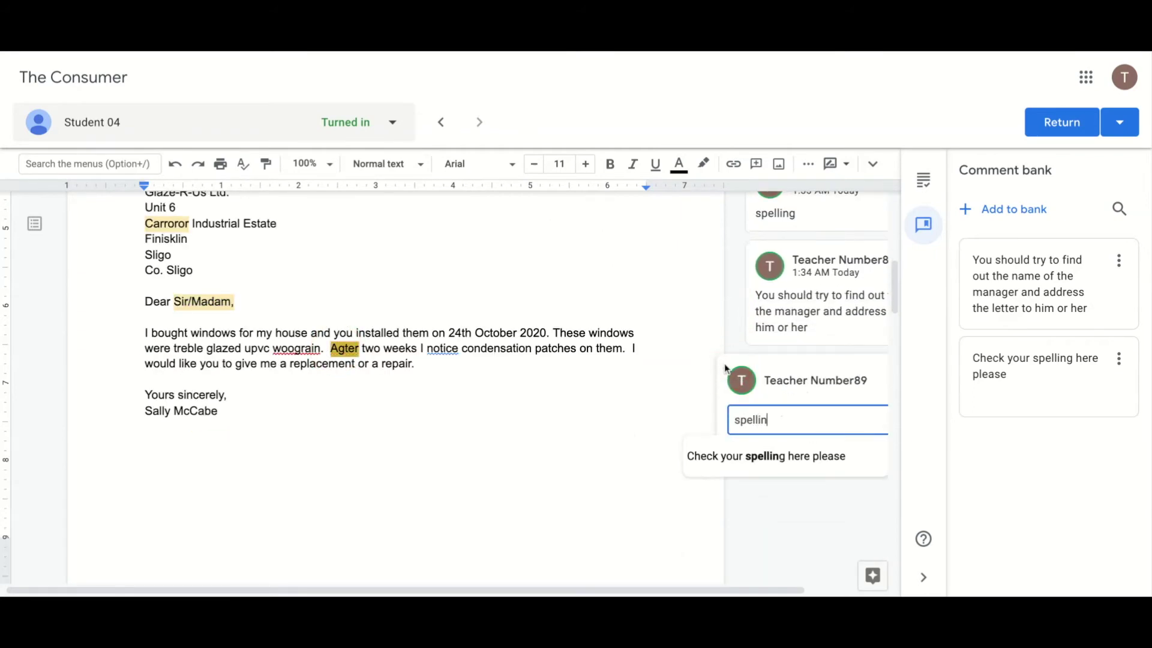
{"action": "left_click", "coordinate": [749, 457]}
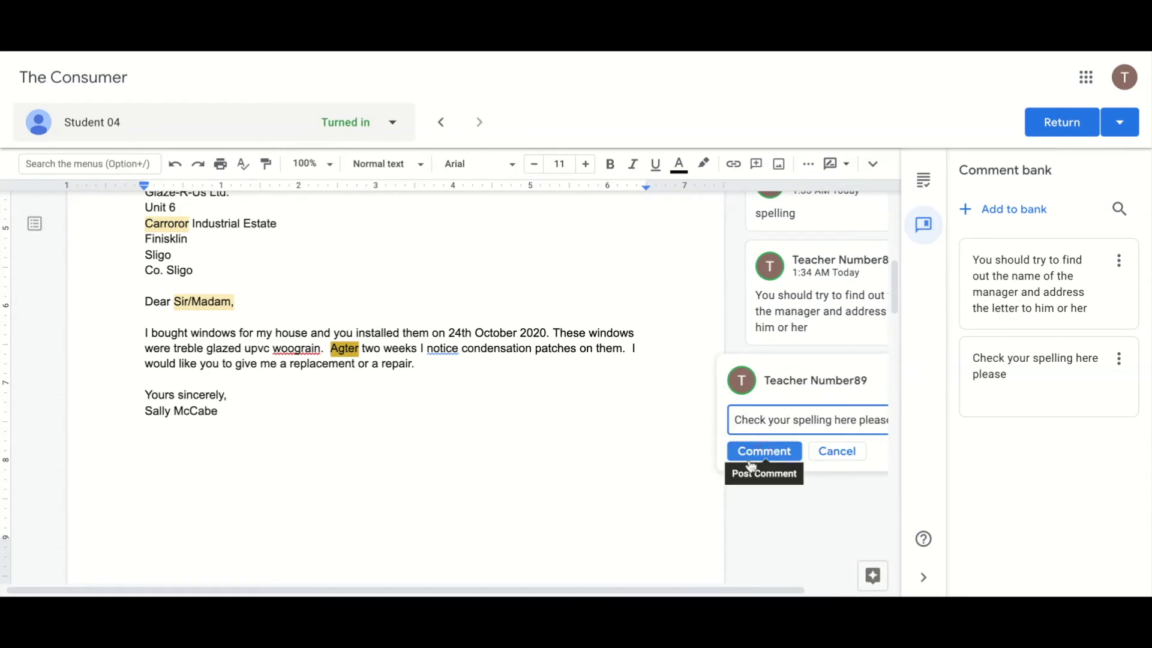
{"action": "left_click", "coordinate": [760, 455]}
{"action": "double_click", "coordinate": [446, 348]}
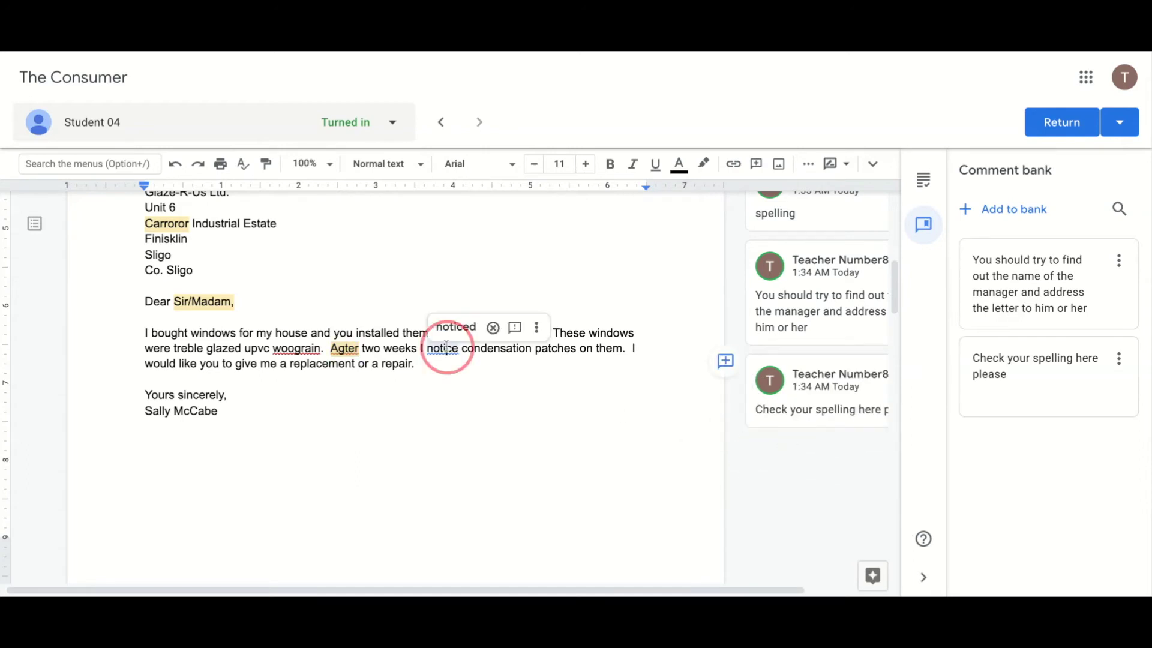
{"action": "left_click", "coordinate": [723, 361]}
{"action": "type", "text": "gr"}
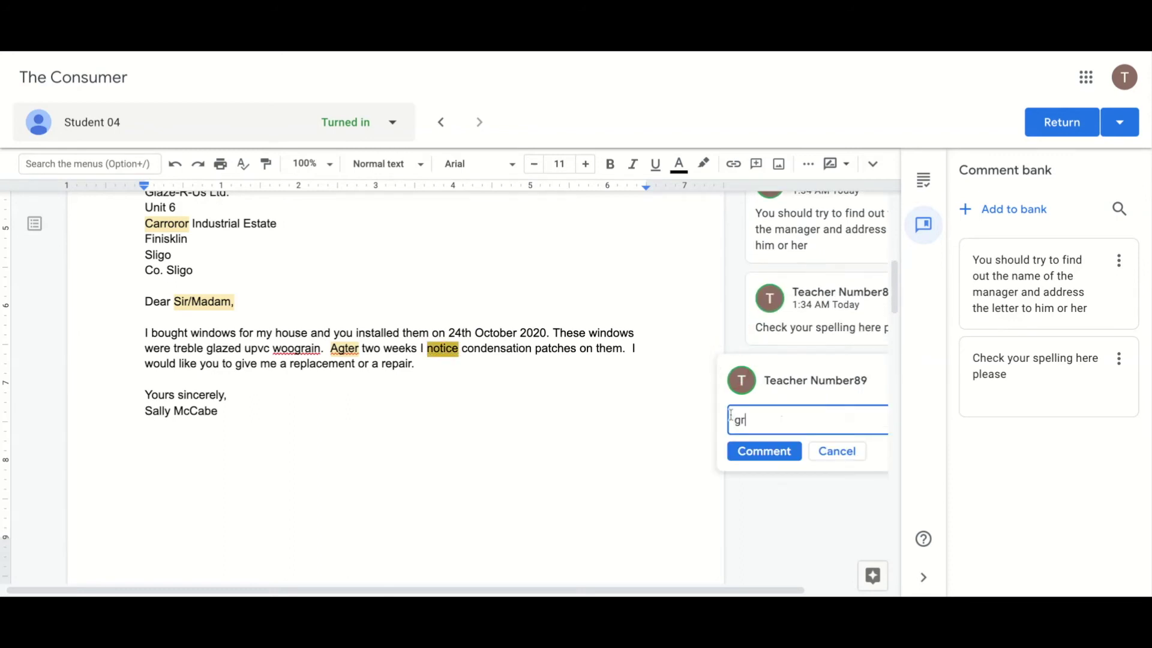
{"action": "type", "text": "ammar"}
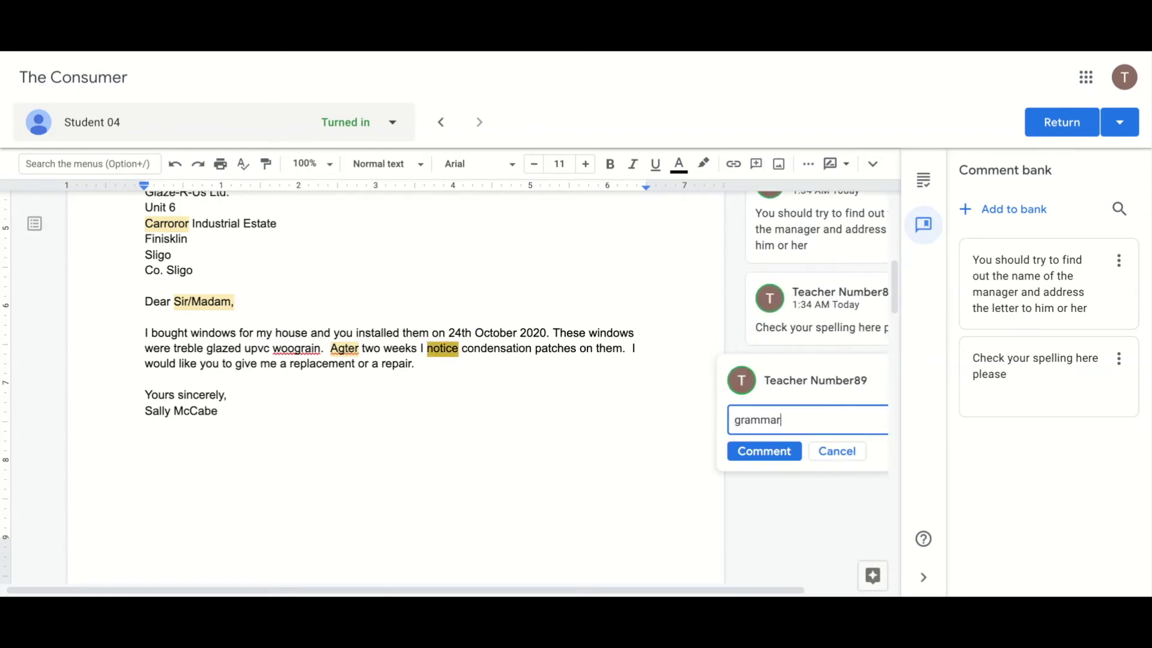
{"action": "left_click", "coordinate": [762, 451]}
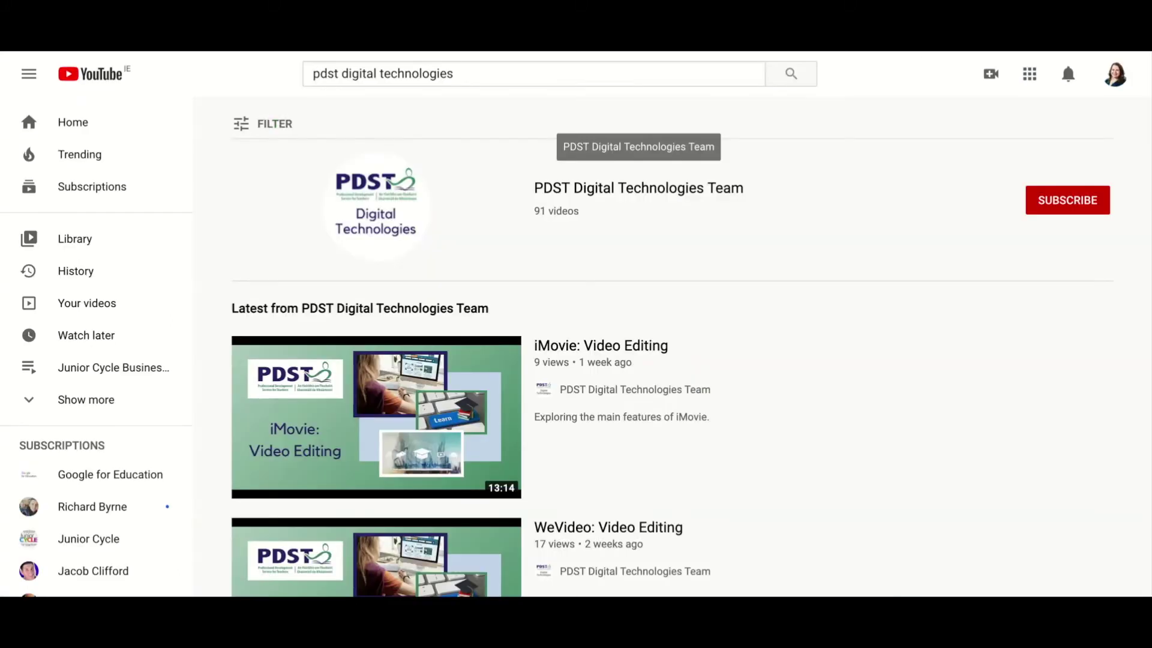
Play the PDST Digital Technologies Team's 'Digital tools to support assessment and feedback' playlist
{"action": "left_click", "coordinate": [660, 188]}
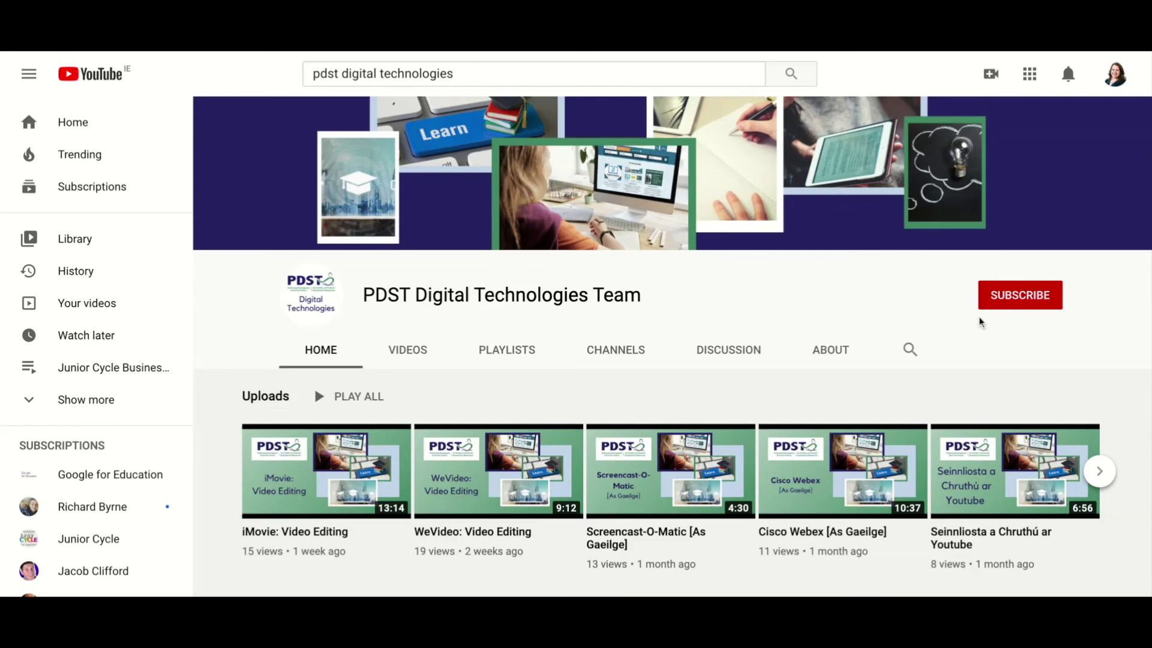
{"action": "left_click", "coordinate": [510, 359]}
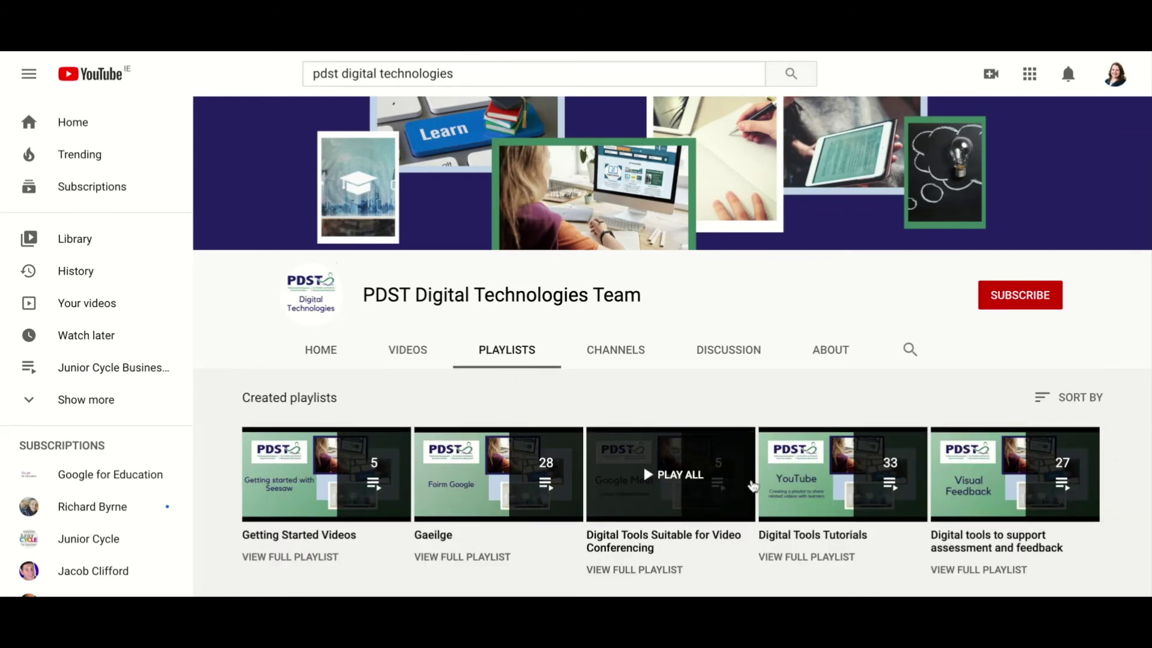
{"action": "left_click", "coordinate": [990, 554]}
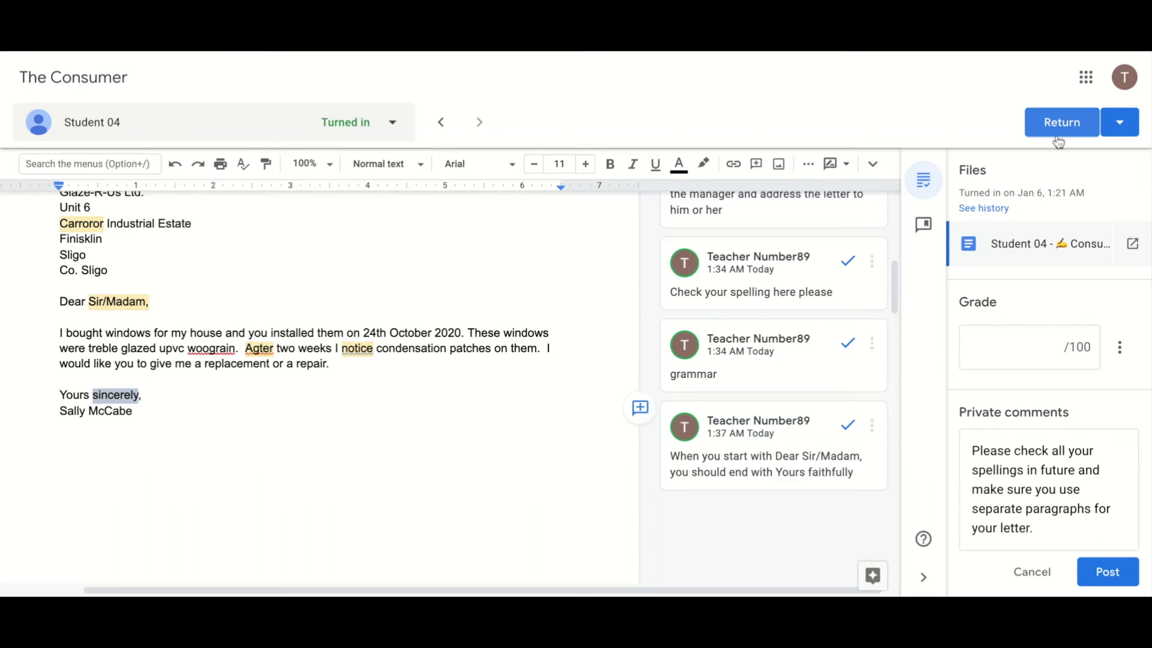
Return the letter and post the private comment about spellings and separate paragraphs
{"action": "left_click", "coordinate": [1058, 140]}
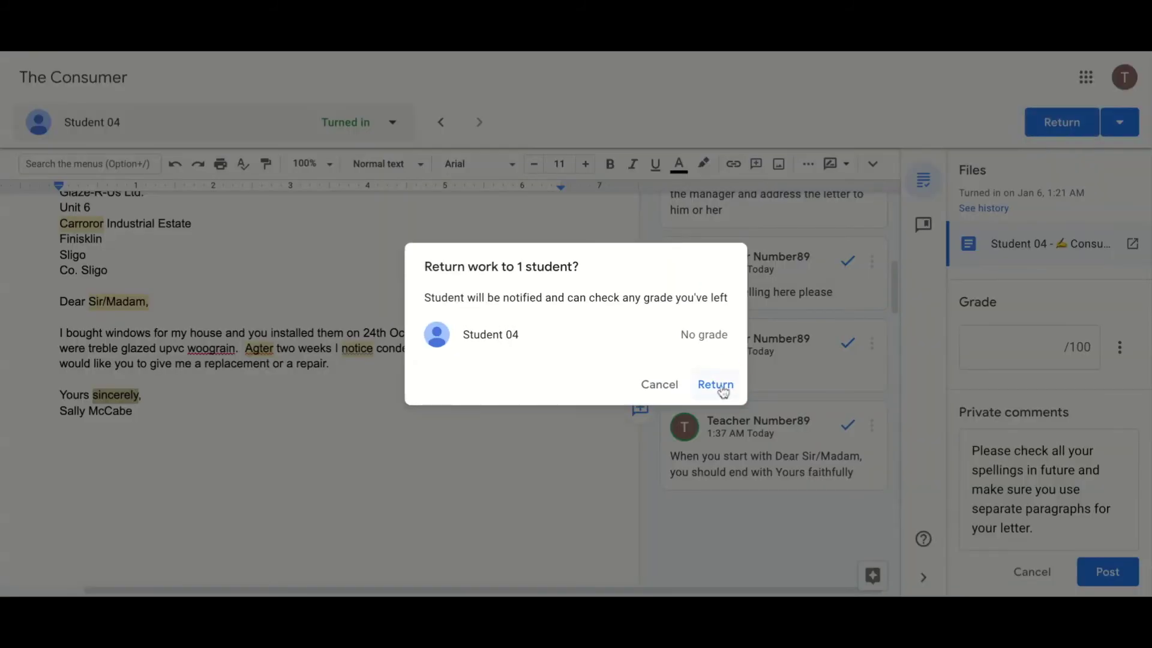
{"action": "left_click", "coordinate": [720, 385]}
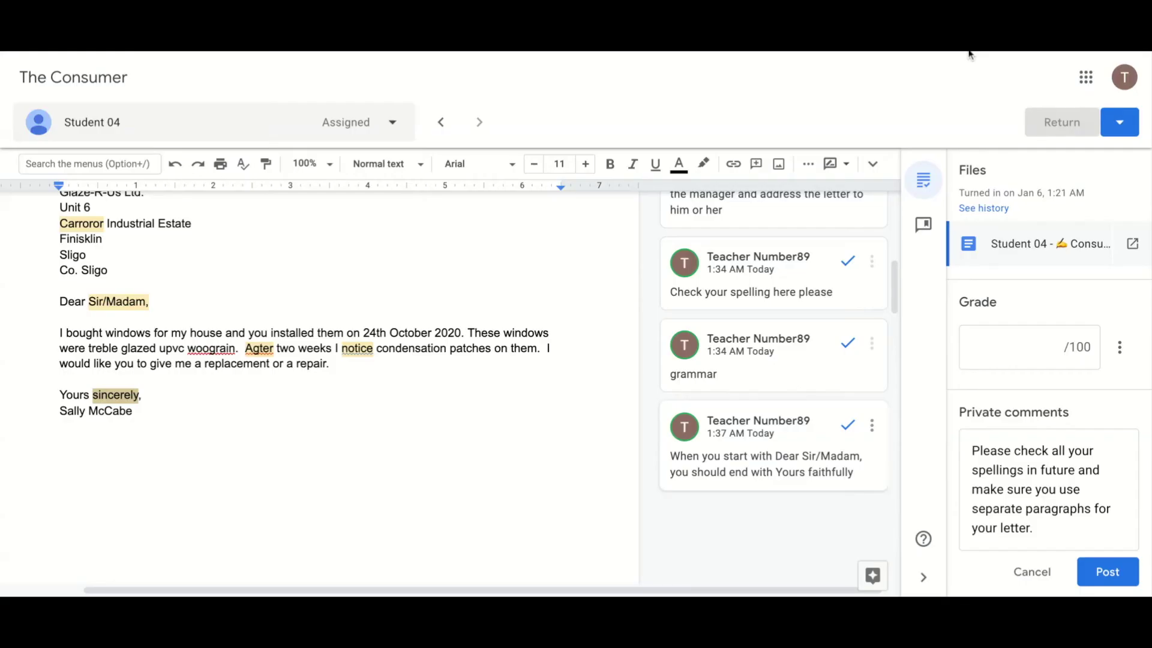
{"action": "left_click", "coordinate": [1107, 573]}
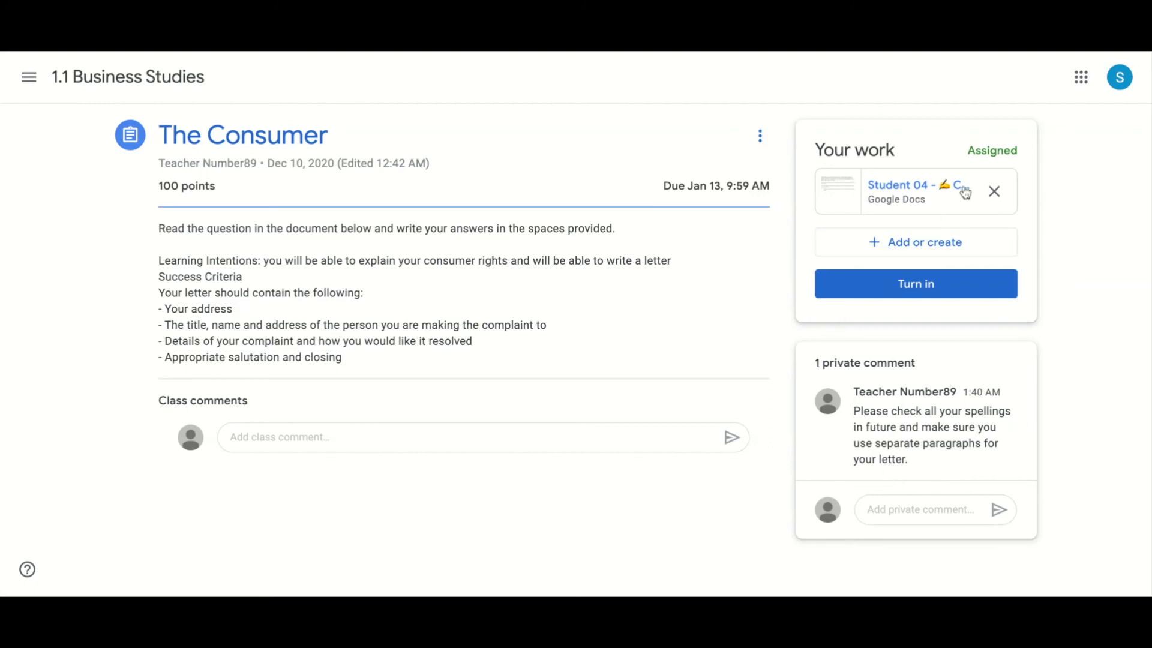
Open the returned Student 04 letter attachment from The Consumer assignment
{"action": "left_click", "coordinate": [936, 198]}
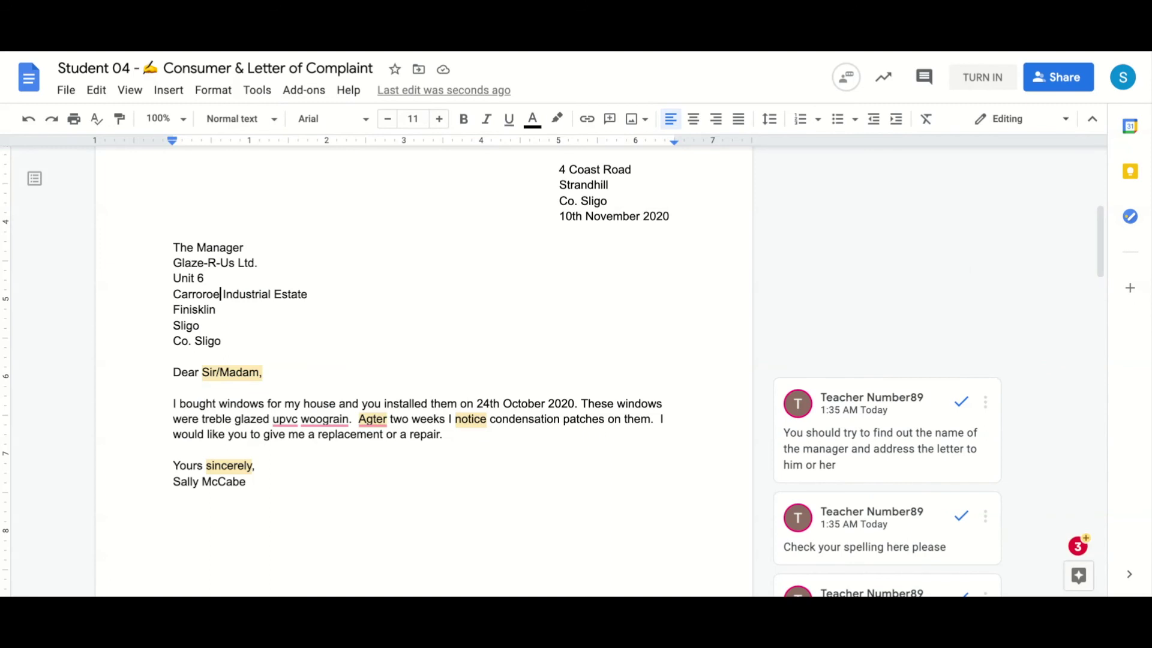
Correct 'Agter' to 'After' and resolve the spelling comment
{"action": "scroll", "coordinate": [458, 467], "scroll_direction": "down", "scroll_amount": 1}
{"action": "scroll", "coordinate": [458, 467], "scroll_direction": "down", "scroll_amount": 1}
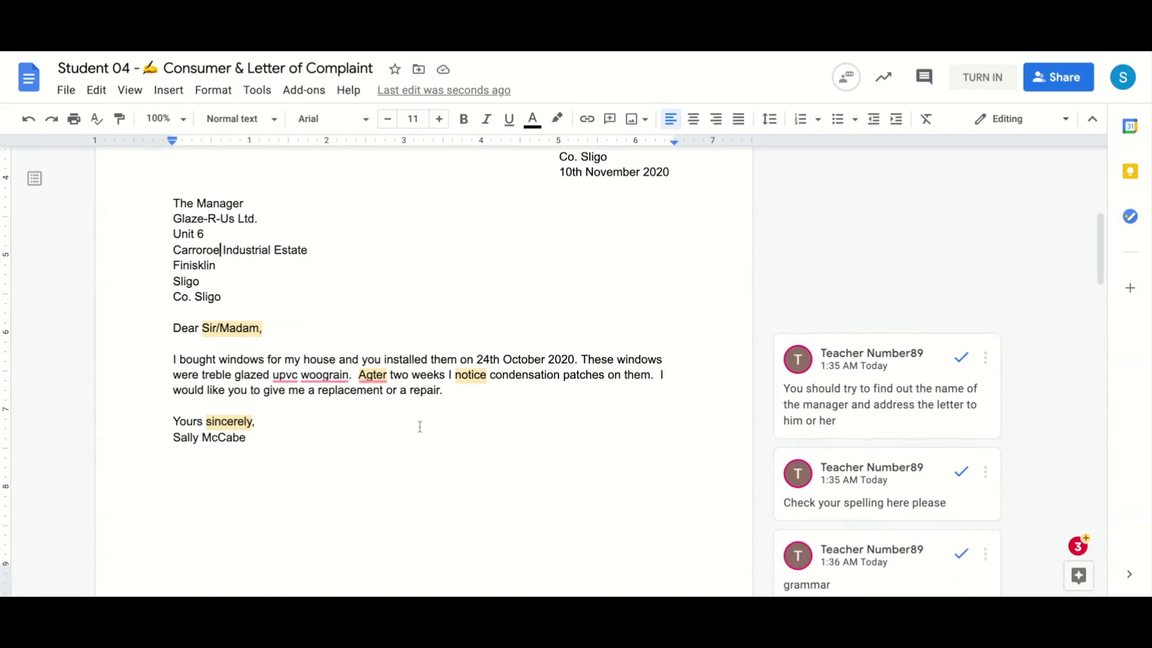
{"action": "left_click", "coordinate": [376, 374]}
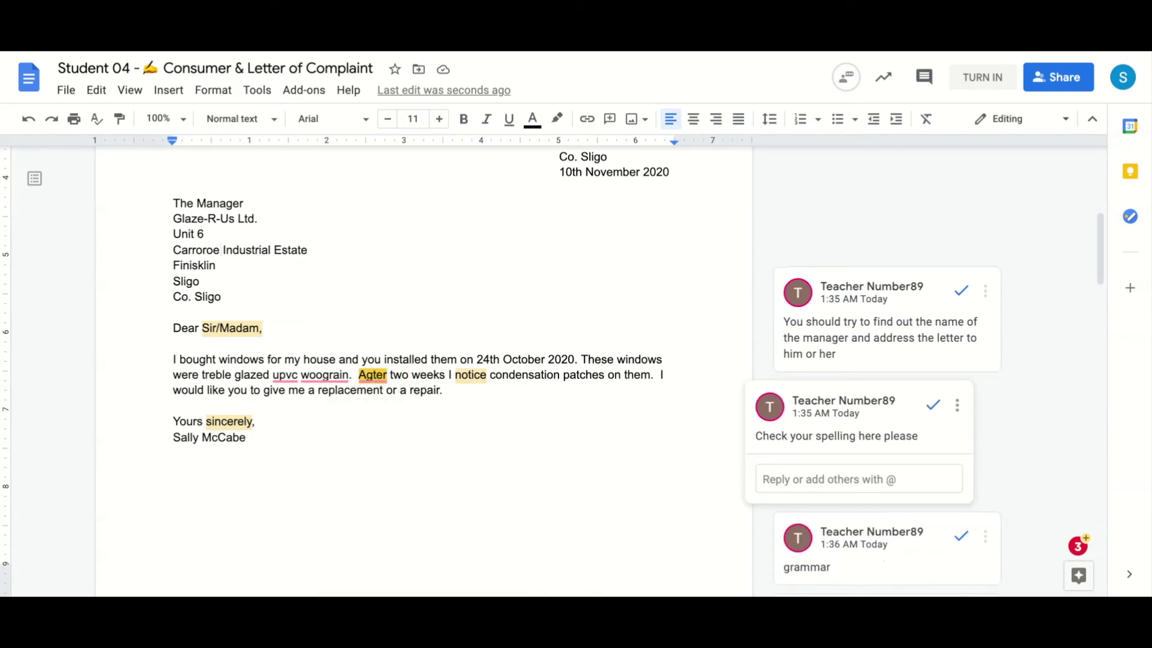
{"action": "key", "text": "BackSpace"}
{"action": "type", "text": "f"}
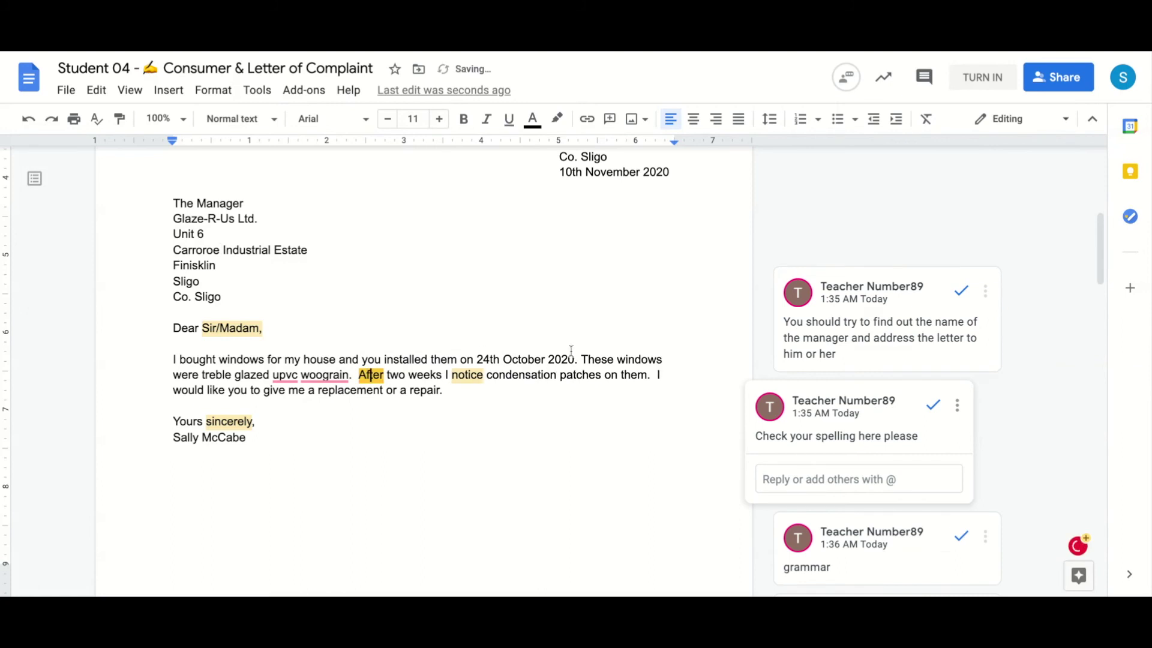
{"action": "left_click", "coordinate": [932, 405]}
Change 'notice' to 'noticed' and resolve the grammar comment
{"action": "left_click", "coordinate": [484, 376]}
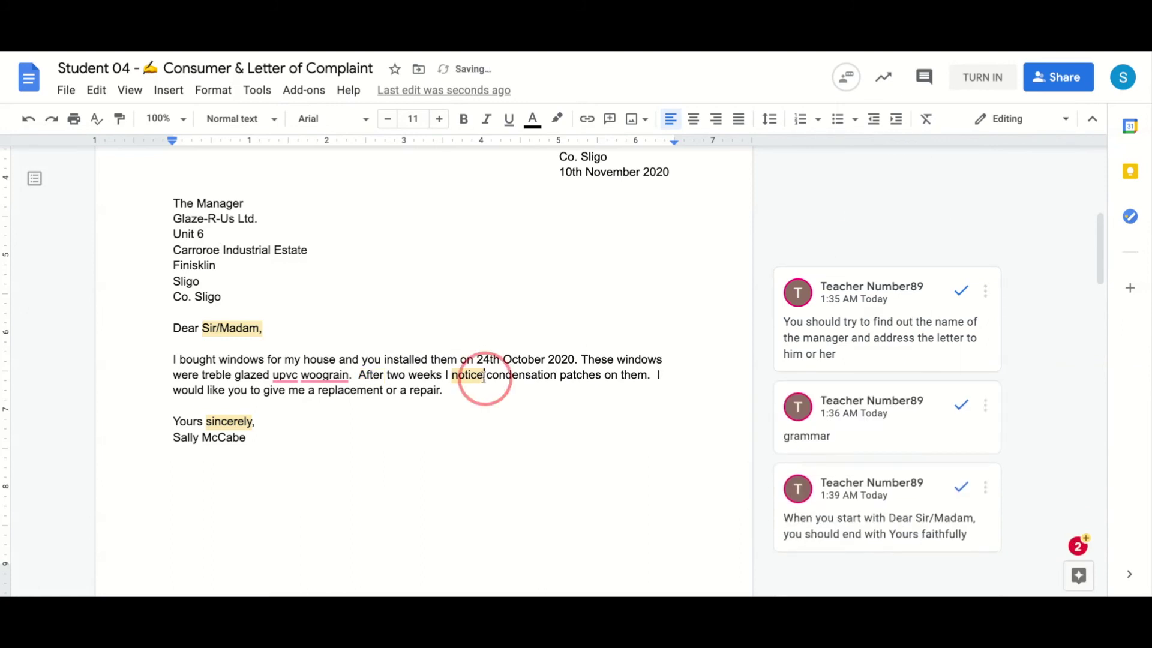
{"action": "type", "text": "d"}
{"action": "left_click", "coordinate": [961, 405]}
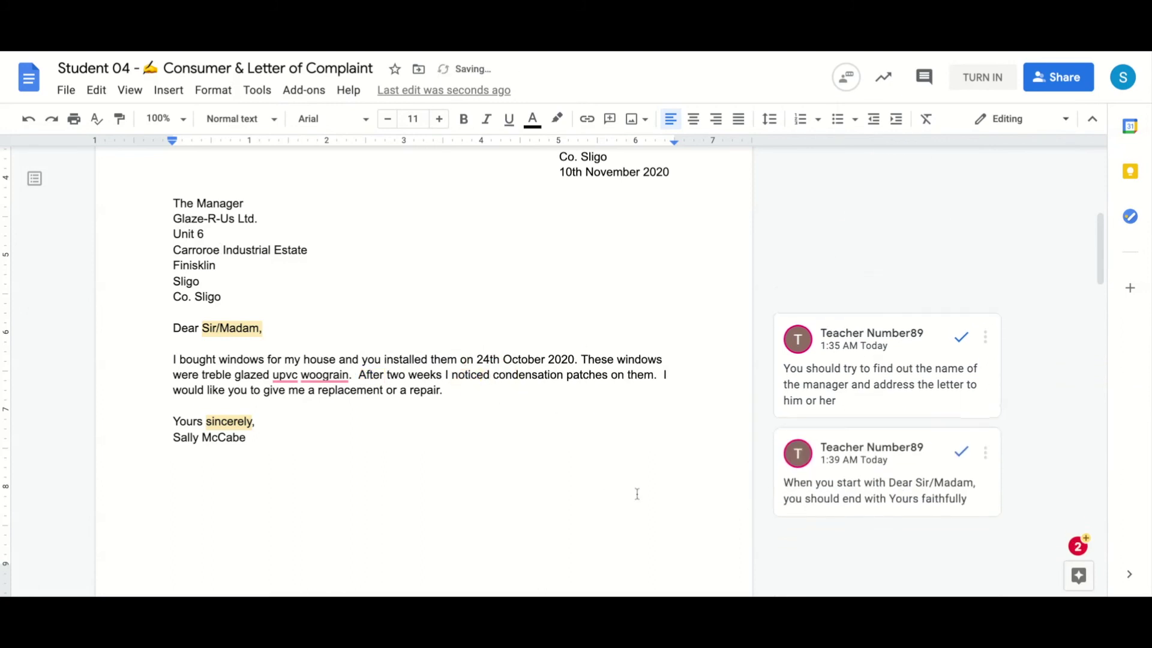
Replace 'sincerely' with 'faithfully' so the closing reads 'Yours faithfully,'
{"action": "left_click", "coordinate": [226, 421]}
{"action": "double_click", "coordinate": [226, 421]}
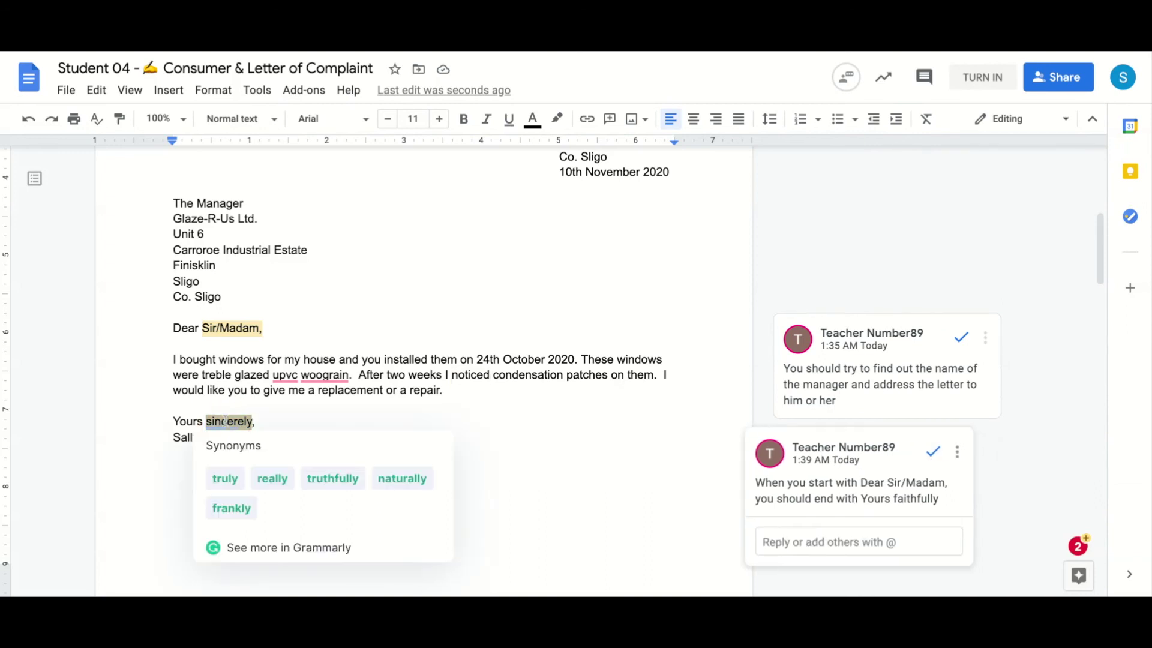
{"action": "key", "text": "BackSpace"}
{"action": "type", "text": "faithfully"}
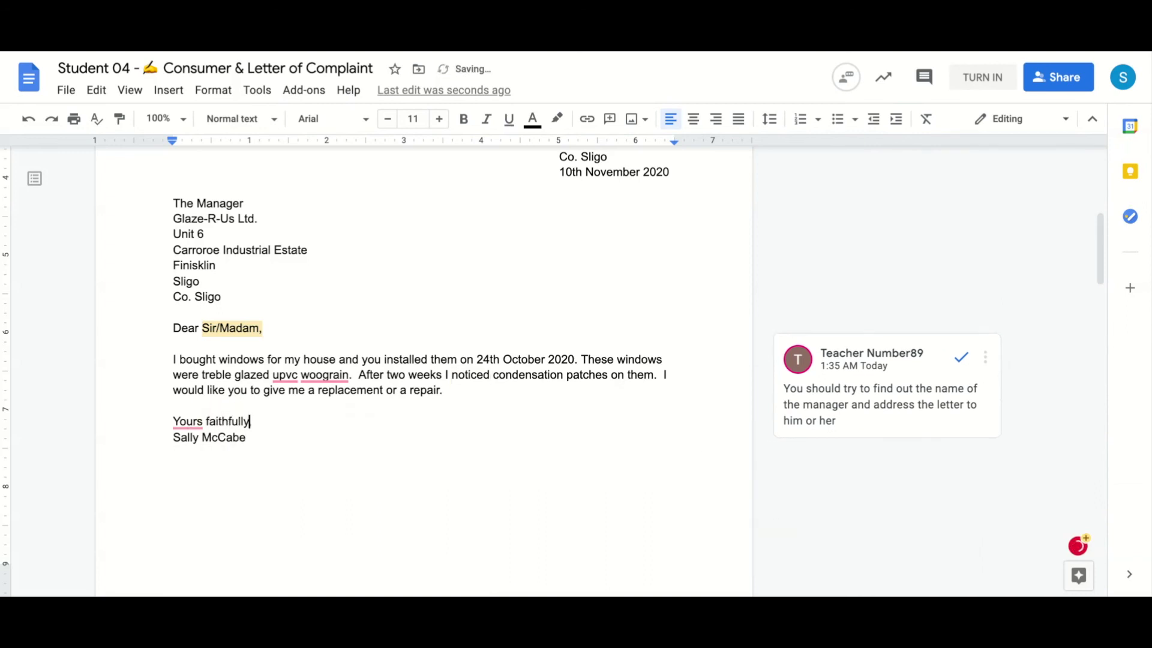
{"action": "scroll", "coordinate": [406, 395], "scroll_direction": "up", "scroll_amount": 2}
{"action": "scroll", "coordinate": [966, 211], "scroll_direction": "up", "scroll_amount": 2}
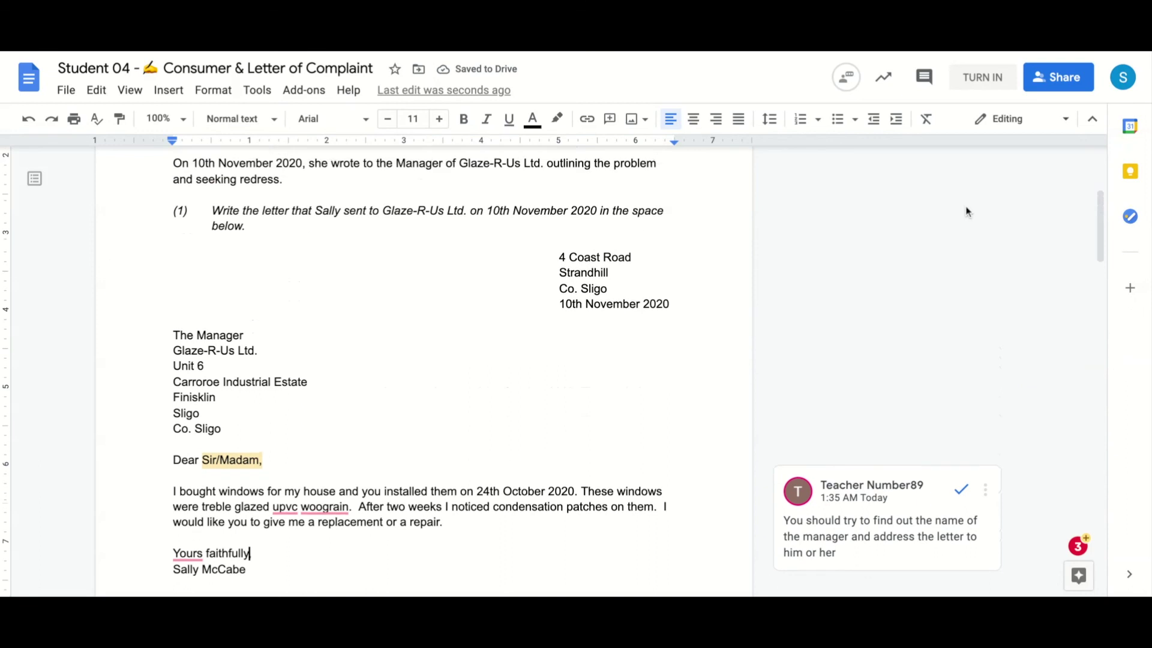
{"action": "left_click", "coordinate": [981, 84]}
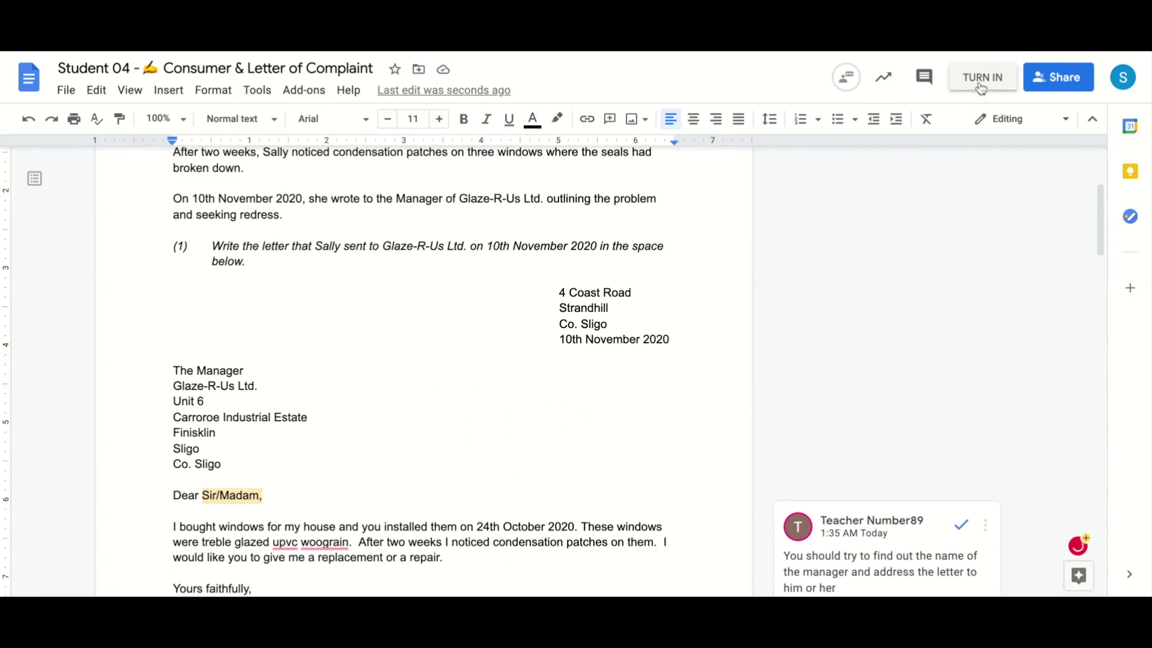